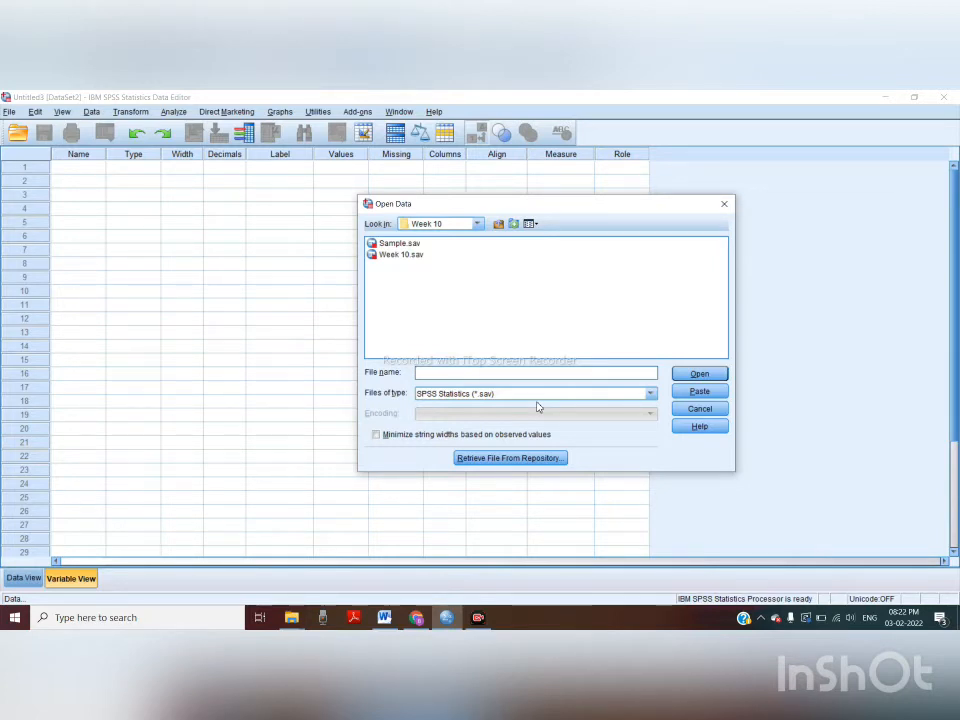
- Import Online Shopping Consumer data_19_3_19.xls from the Week 10 folder, listing all file types and reading variable names from the first row
{"action": "left_click", "coordinate": [651, 396]}
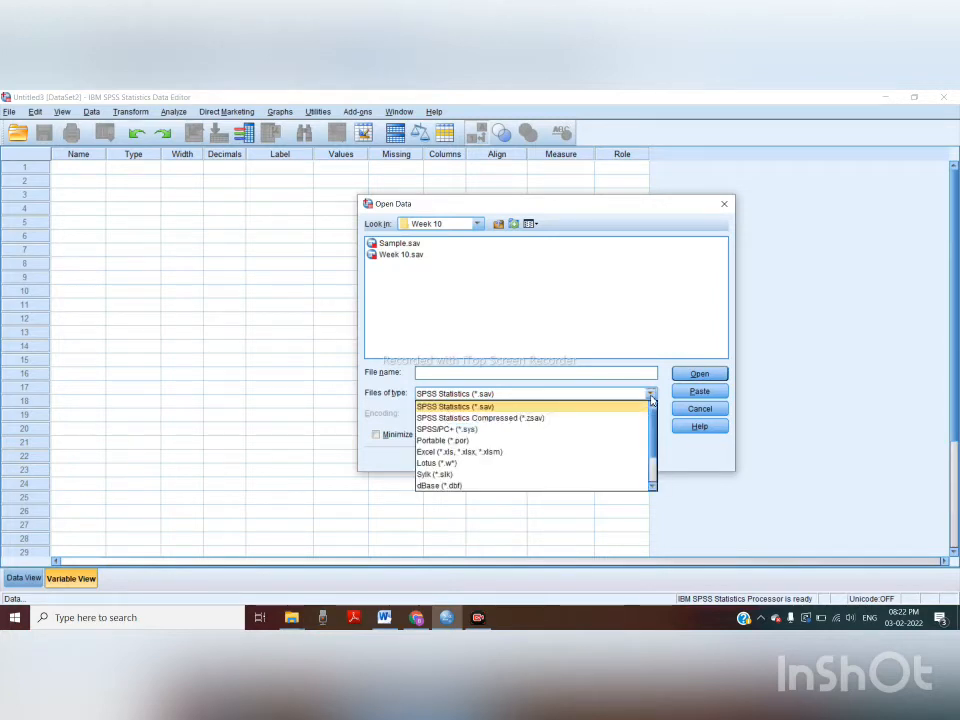
{"action": "left_click_drag", "start_coordinate": [652, 440], "coordinate": [652, 477]}
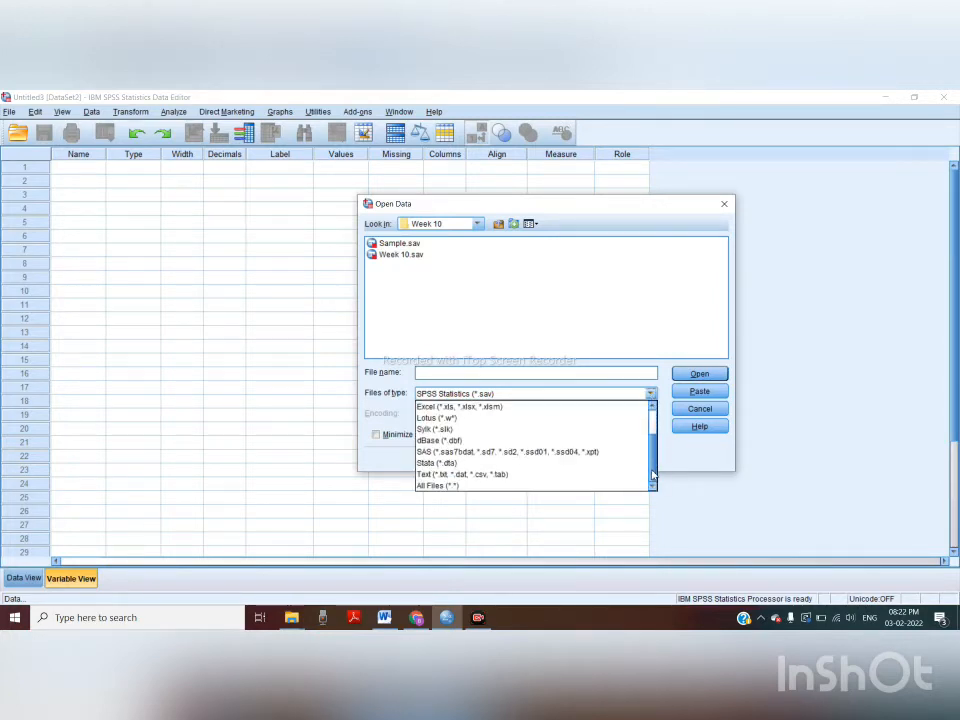
{"action": "left_click", "coordinate": [474, 486]}
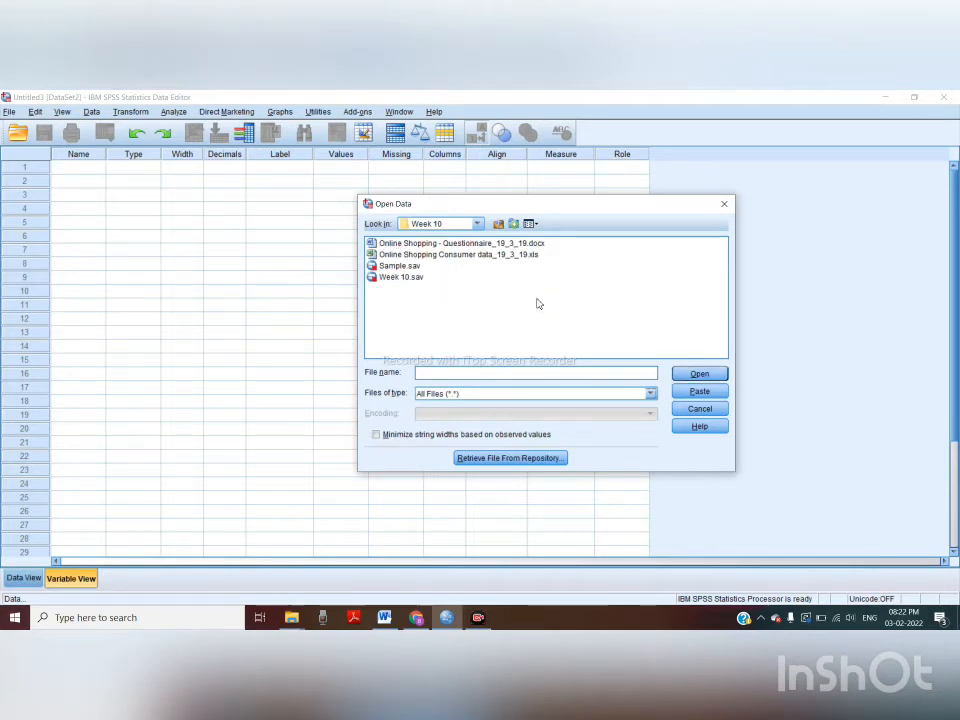
{"action": "left_click", "coordinate": [400, 254]}
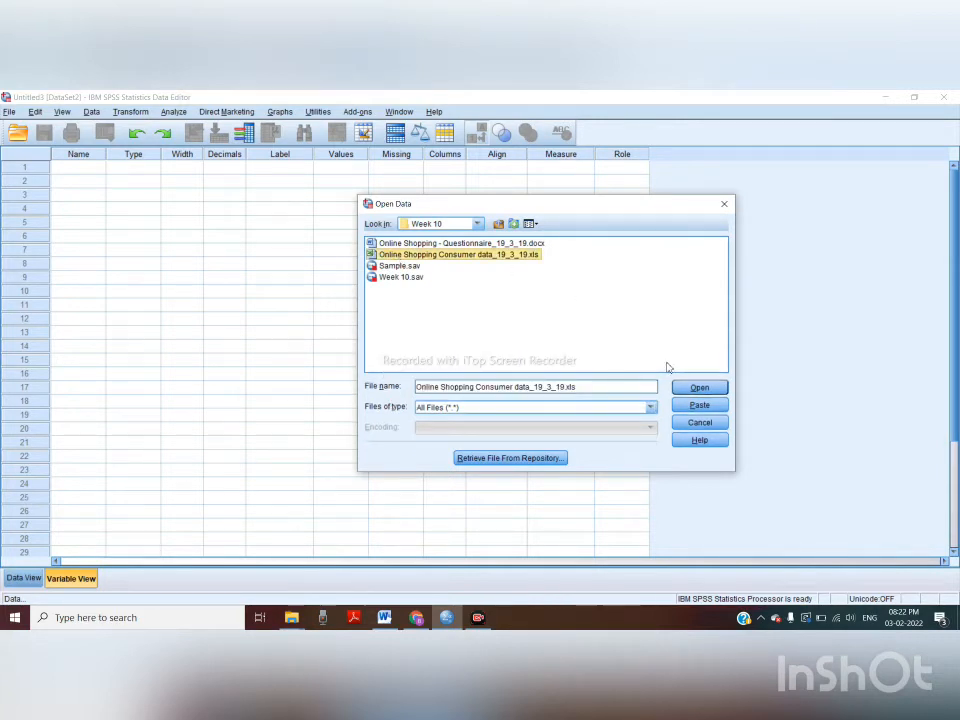
{"action": "left_click", "coordinate": [702, 389]}
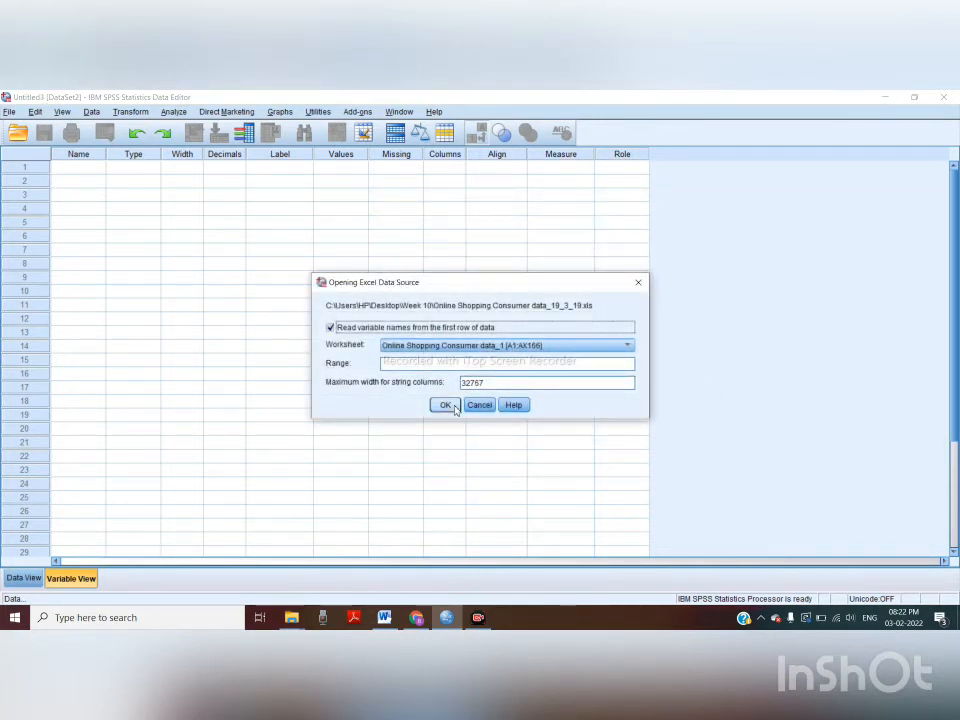
{"action": "left_click", "coordinate": [455, 405]}
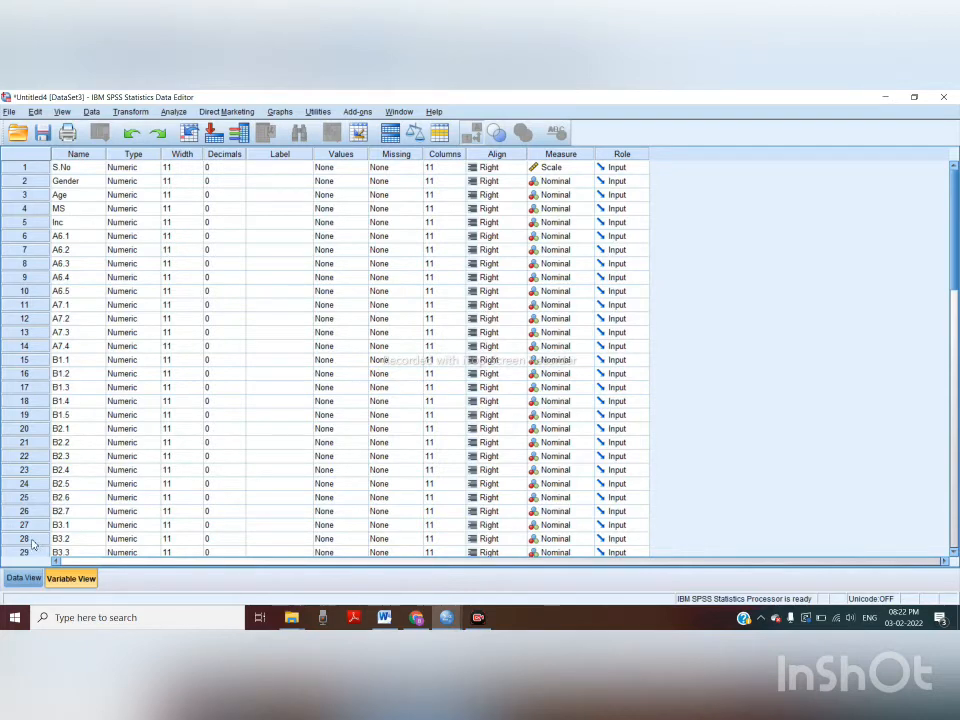
- Examine the imported records in the data view and return to the variable definitions
{"action": "left_click", "coordinate": [26, 578]}
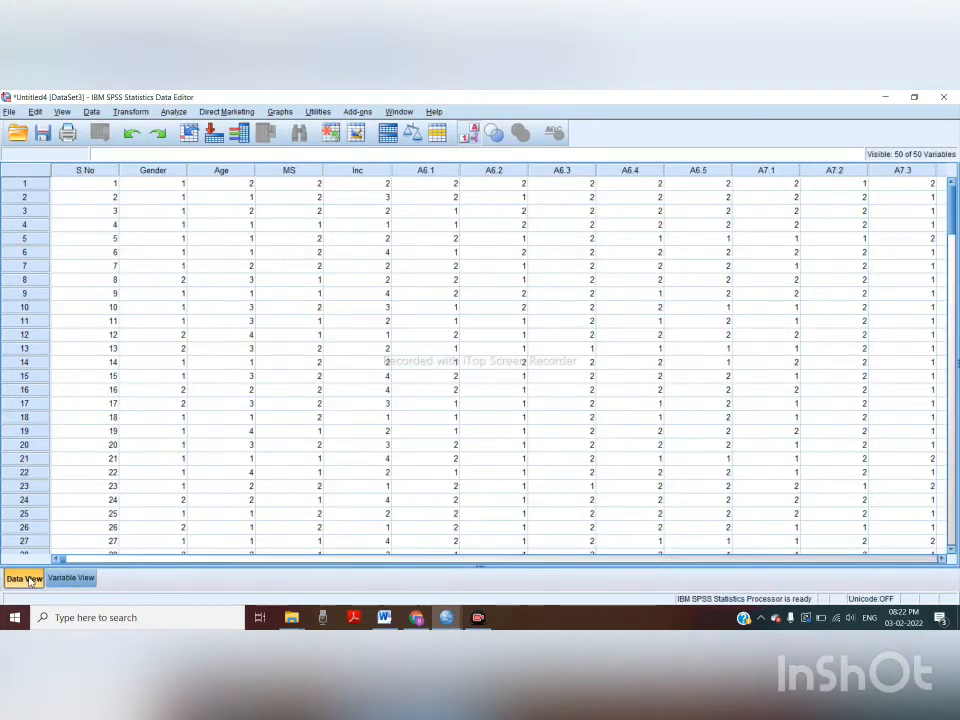
{"action": "left_click", "coordinate": [71, 578]}
{"action": "left_click", "coordinate": [24, 579]}
{"action": "left_click", "coordinate": [67, 580]}
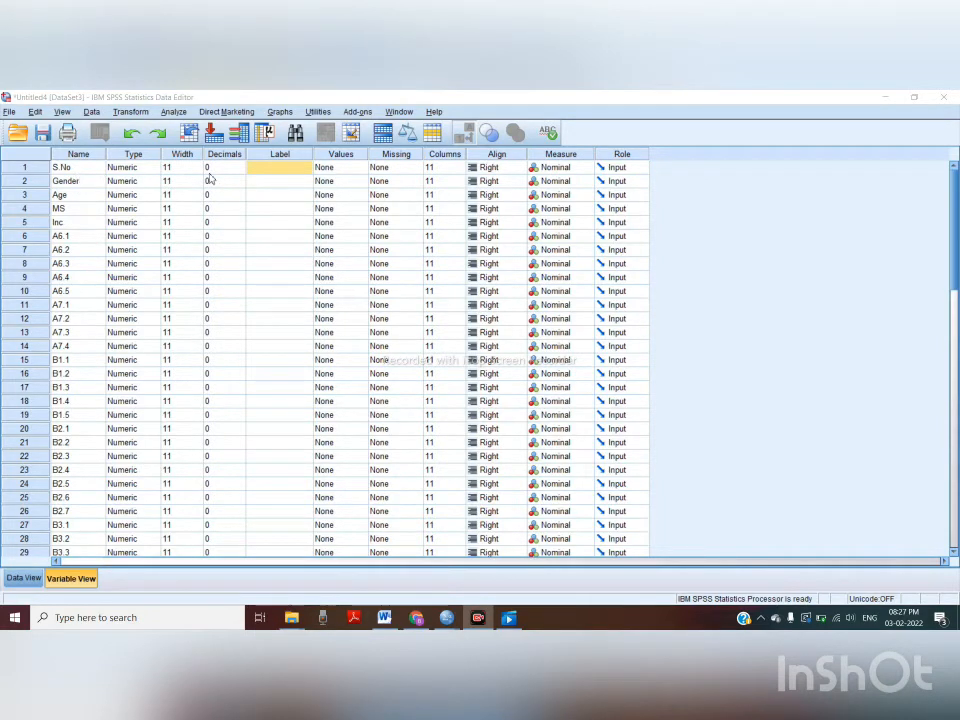
- Enter "Numer" as the label of the S.No variable
{"action": "left_click", "coordinate": [281, 177]}
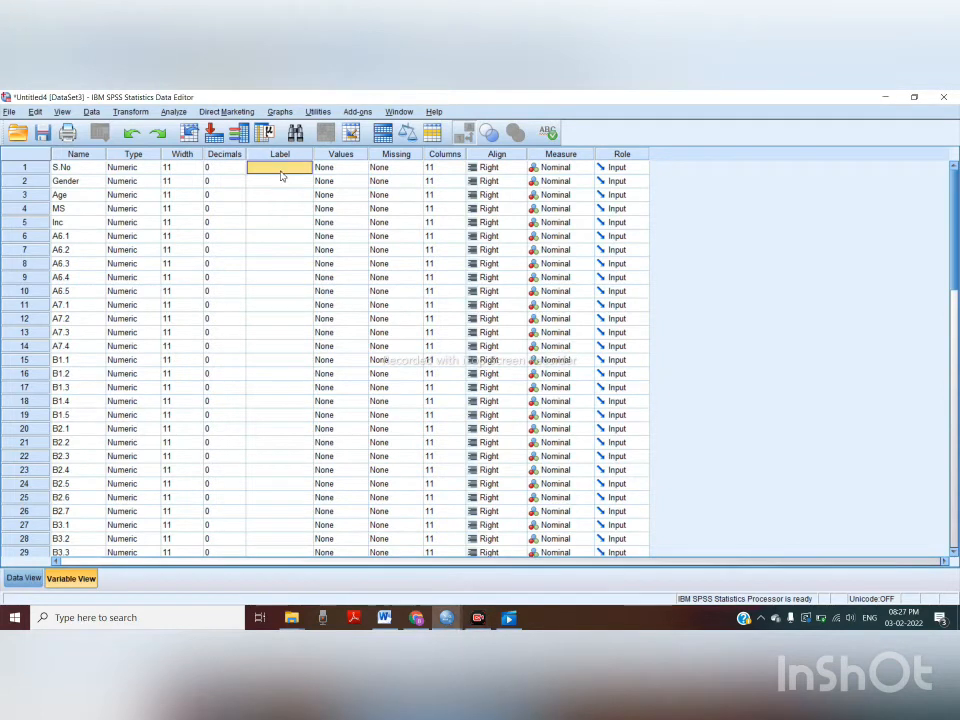
{"action": "type", "text": "N"}
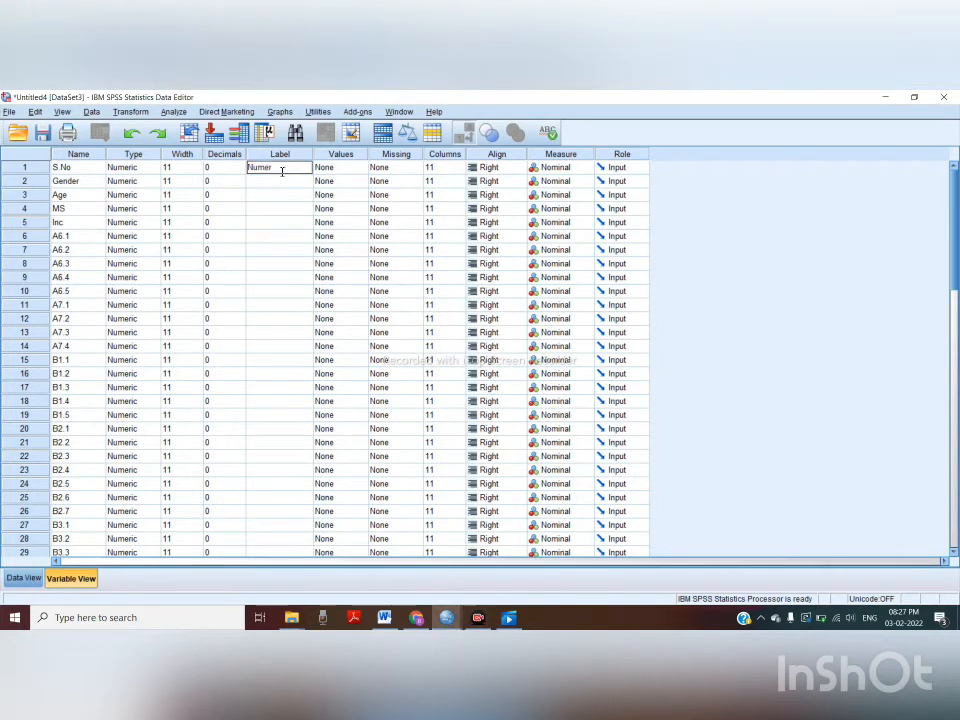
{"action": "type", "text": "umer"}
{"action": "key", "text": "Tab"}
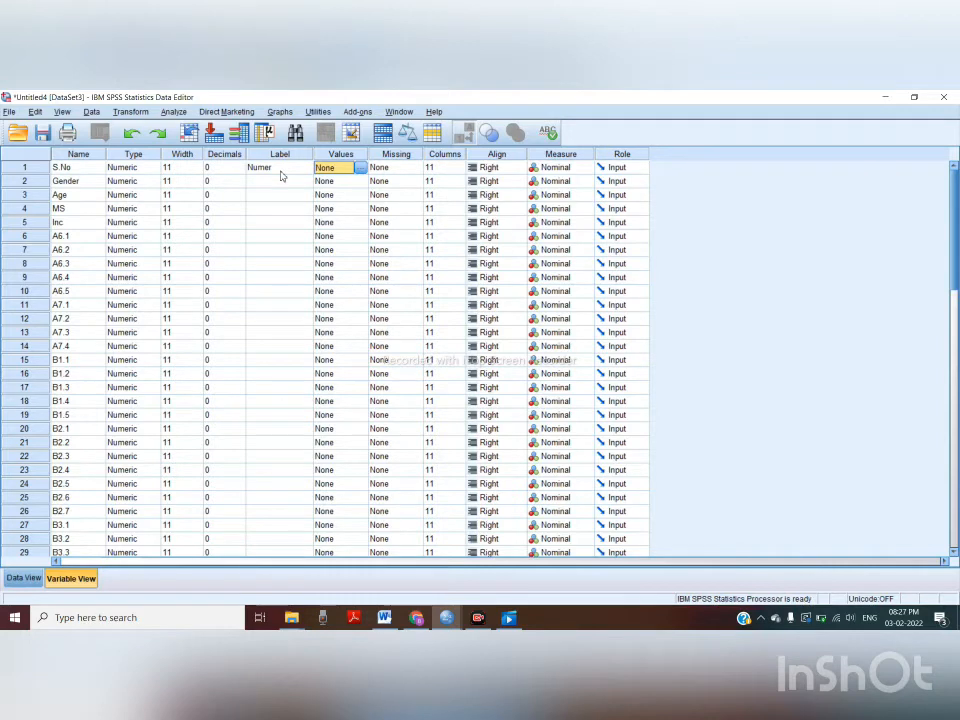
{"action": "key", "text": "Tab"}
{"action": "key", "text": "Tab"}
{"action": "key", "text": "Tab"}
{"action": "key", "text": "Tab"}
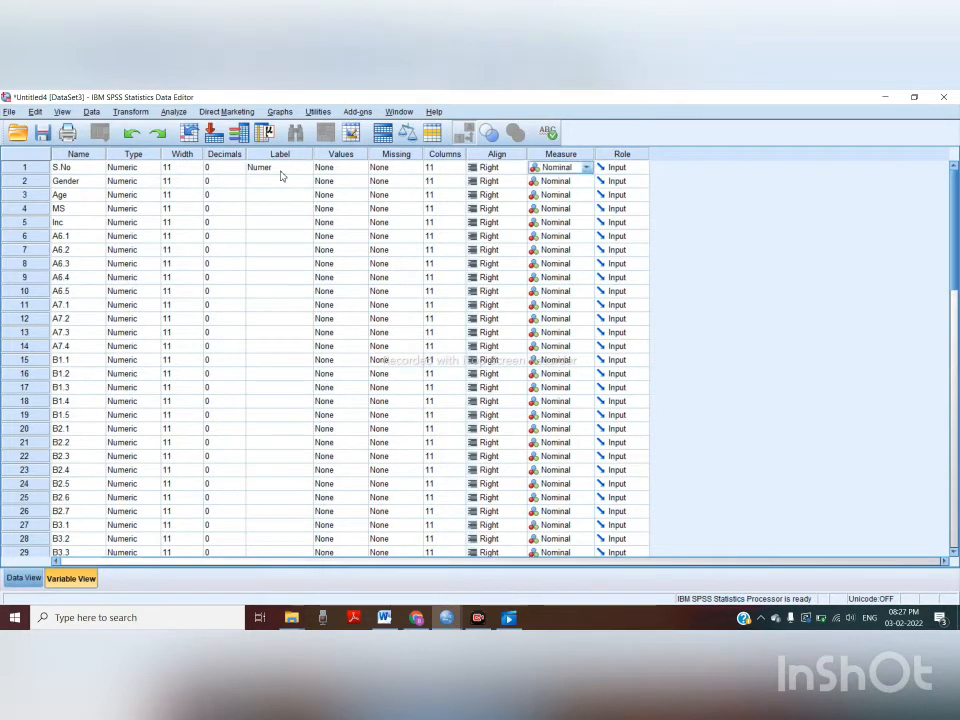
- Enter "Gender Group" as the label of the Gender variable
{"action": "left_click", "coordinate": [64, 184]}
{"action": "key", "text": "Tab"}
{"action": "key", "text": "Tab"}
{"action": "key", "text": "Tab"}
{"action": "key", "text": "Tab"}
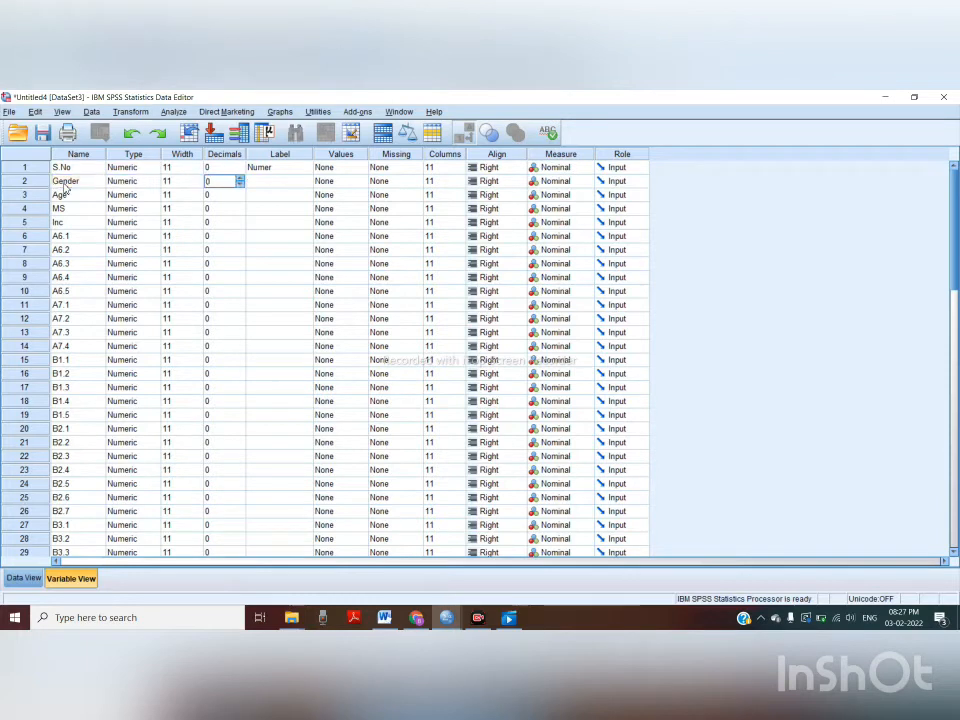
{"action": "type", "text": "Gender"}
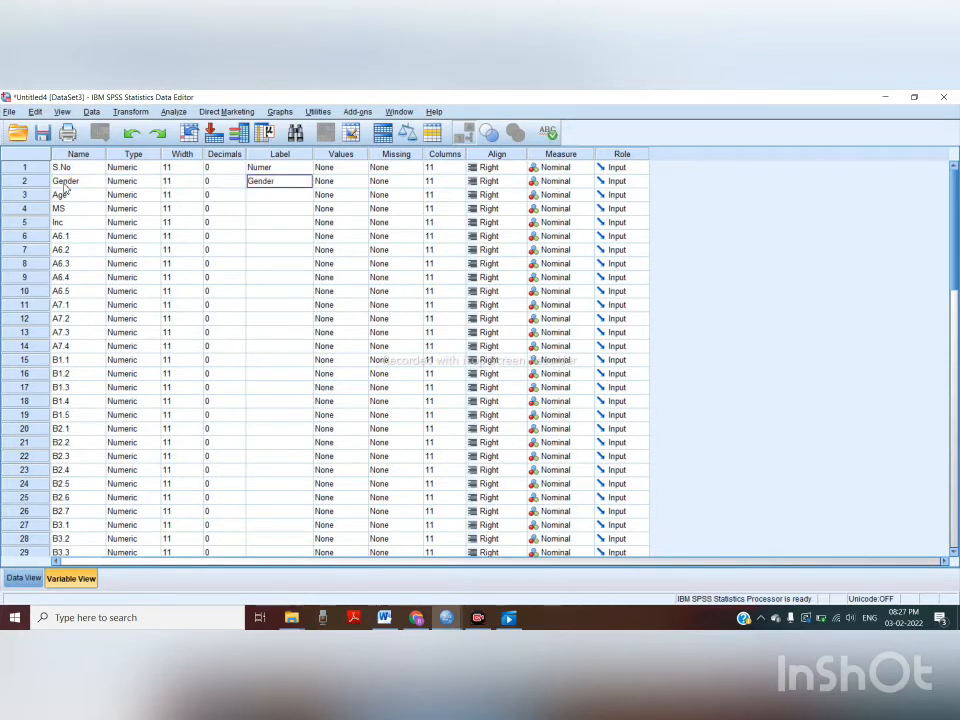
{"action": "type", "text": " Group"}
{"action": "key", "text": "Tab"}
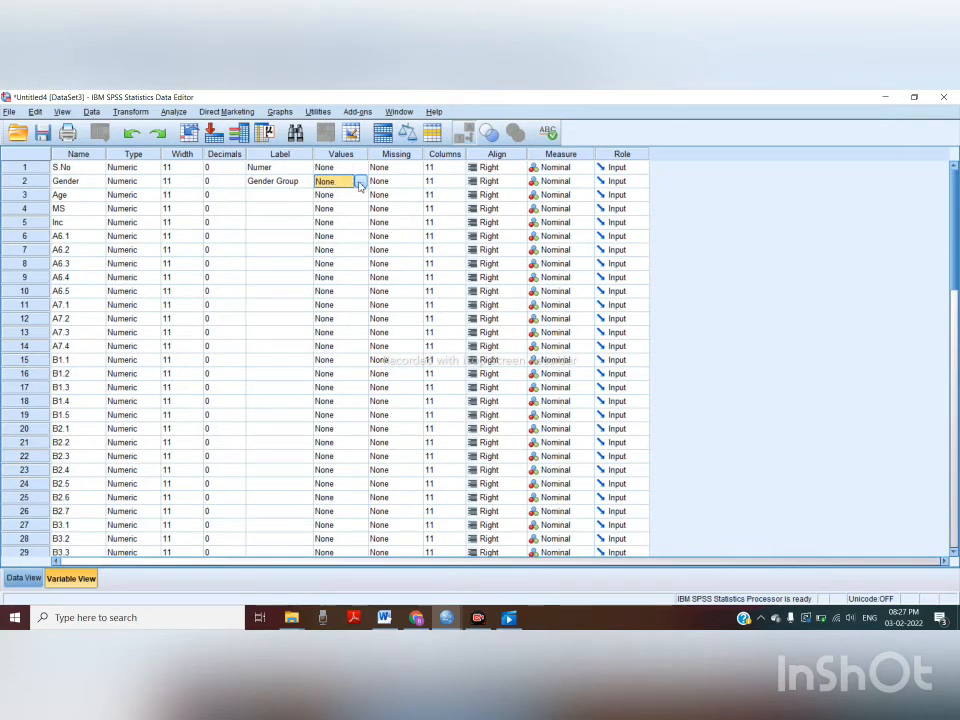
- Check the gender answer codes in the Word questionnaire and compare them with the coded records in the SPSS dataset
{"action": "key", "text": "alt+Tab"}
{"action": "key", "text": "alt+Tab"}
{"action": "key", "text": "alt+Tab"}
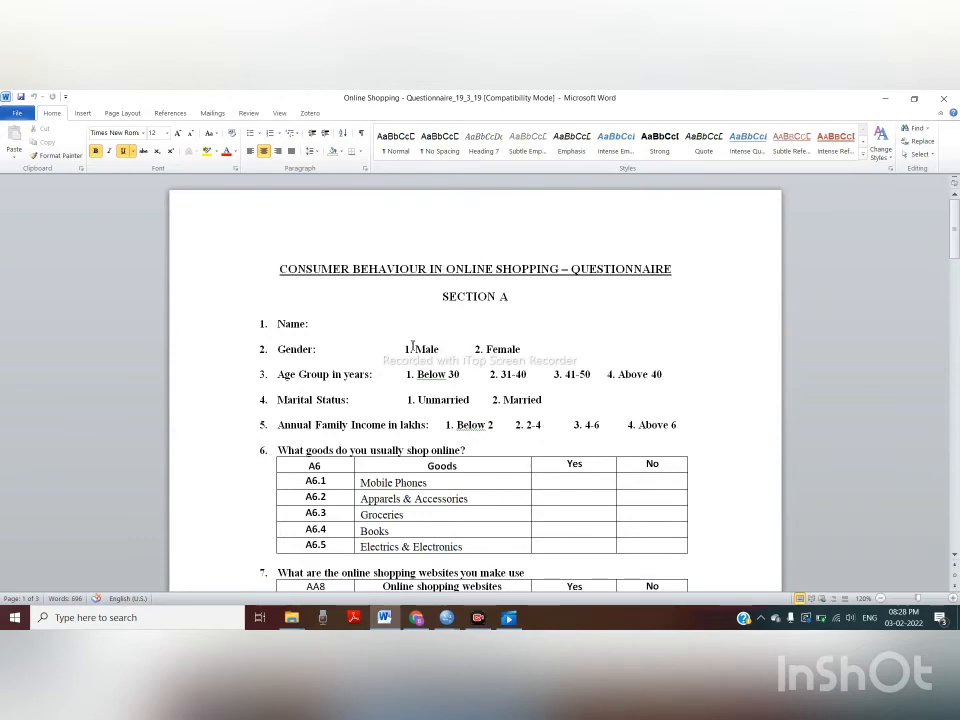
{"action": "key", "text": "alt+Tab"}
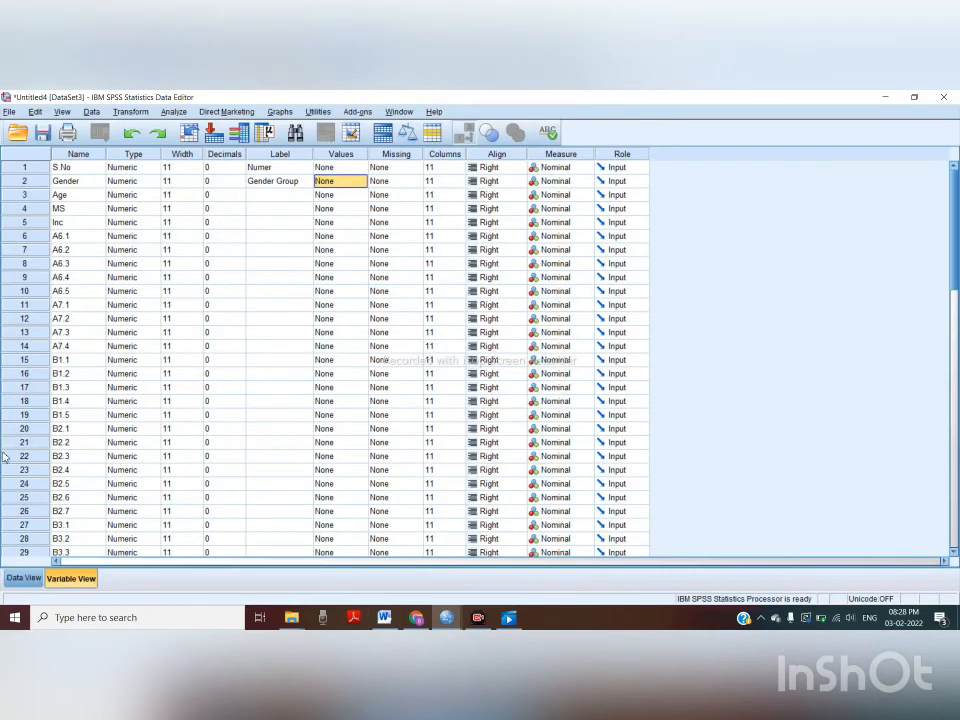
{"action": "left_click", "coordinate": [24, 578]}
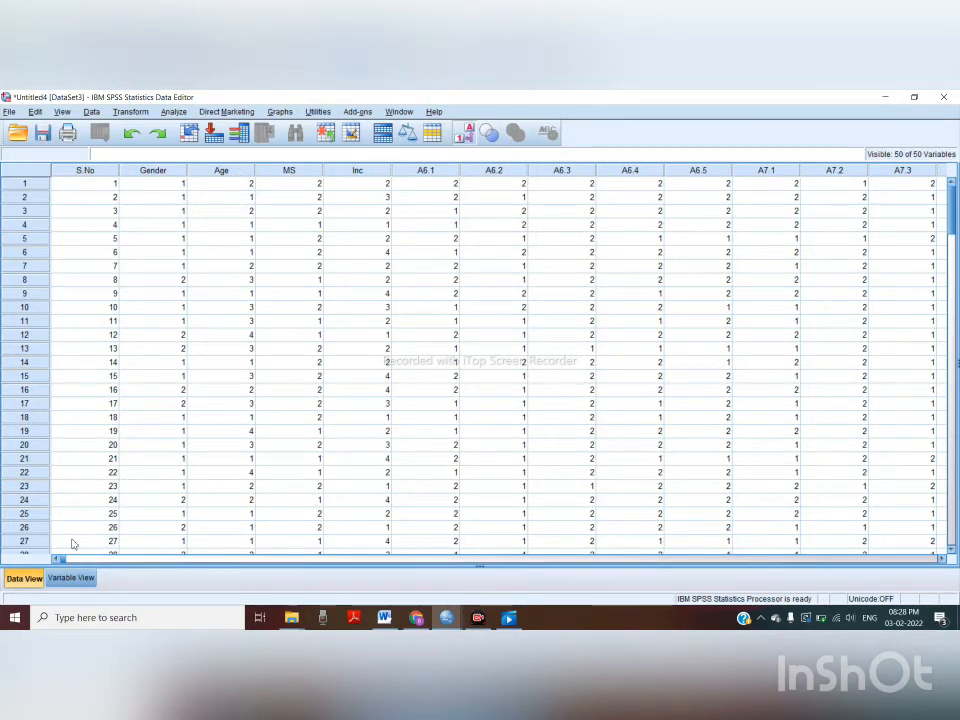
{"action": "left_click", "coordinate": [71, 579]}
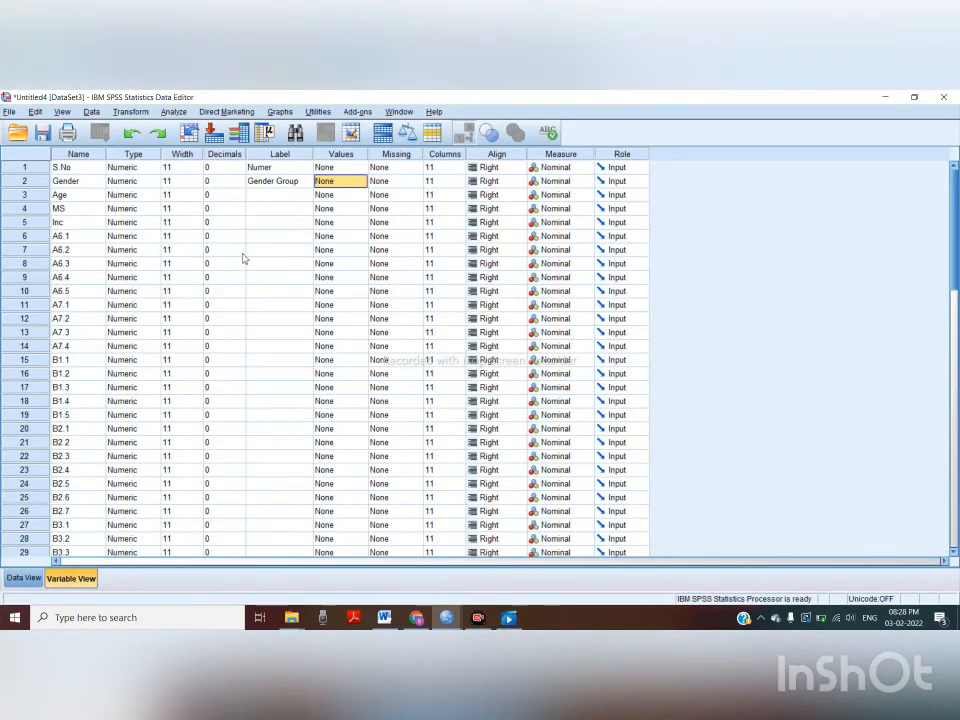
- Define value labels for the Gender variable: 1 = Male and 2 = Female
{"action": "left_click", "coordinate": [362, 181]}
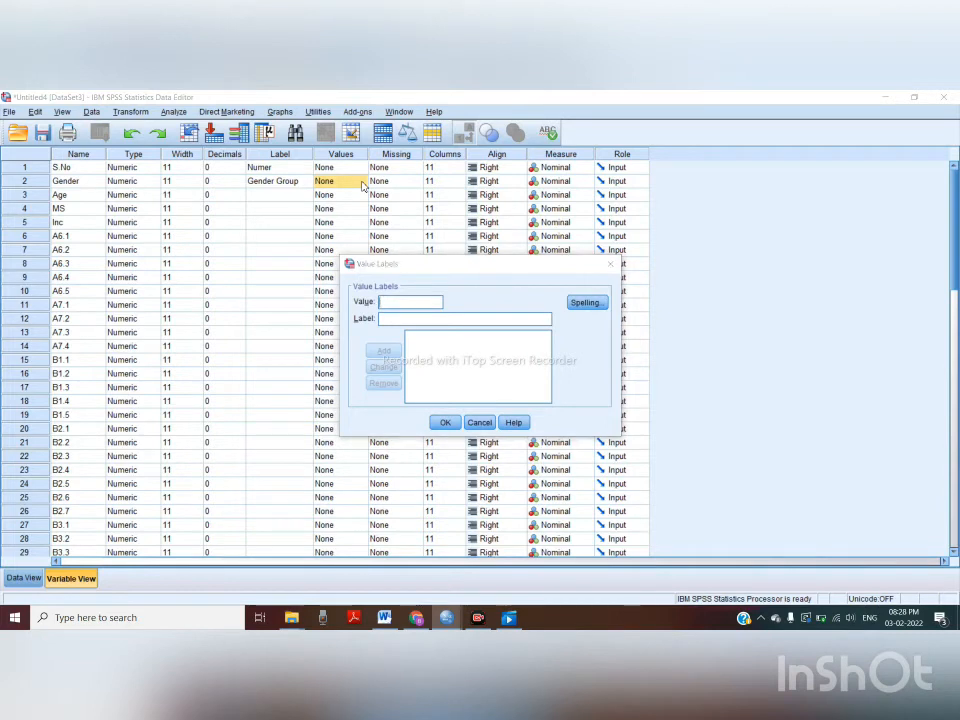
{"action": "left_click", "coordinate": [482, 423]}
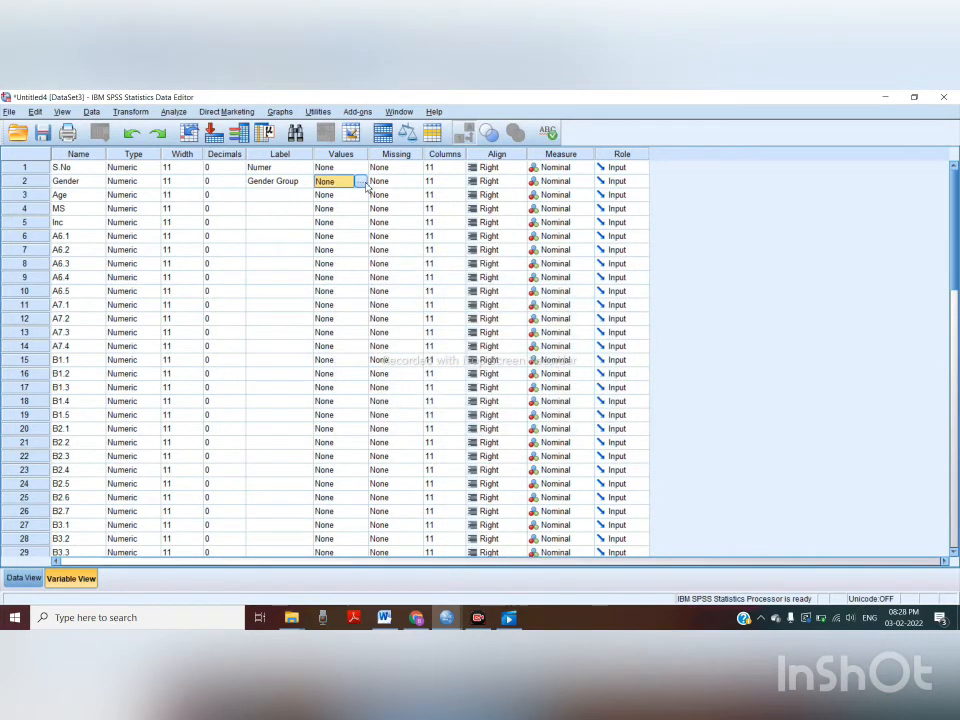
{"action": "left_click", "coordinate": [361, 182]}
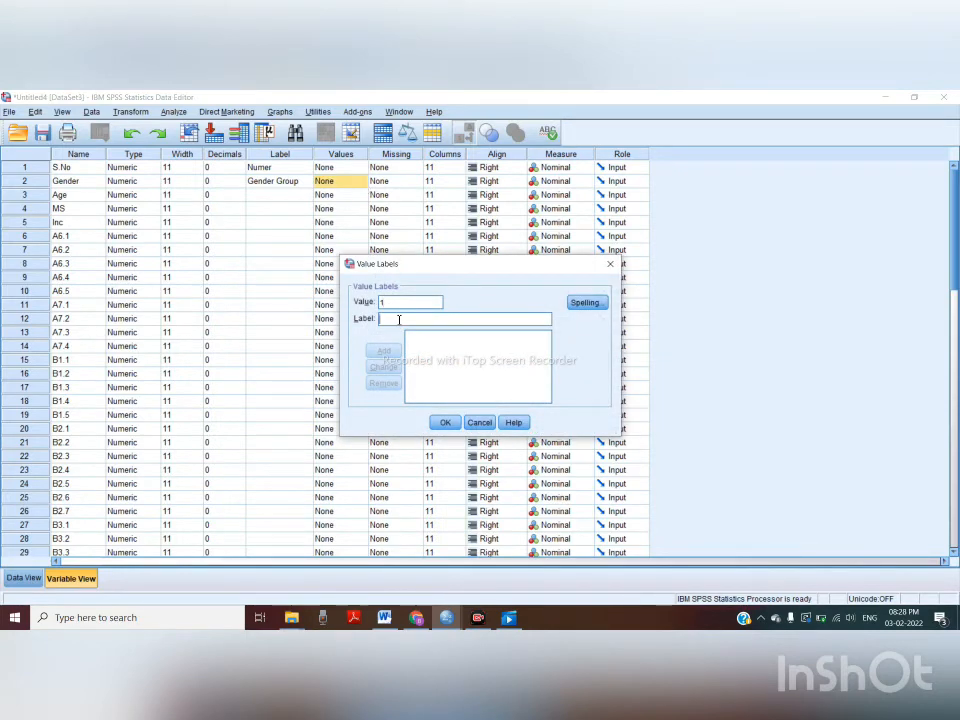
{"action": "type", "text": "Male"}
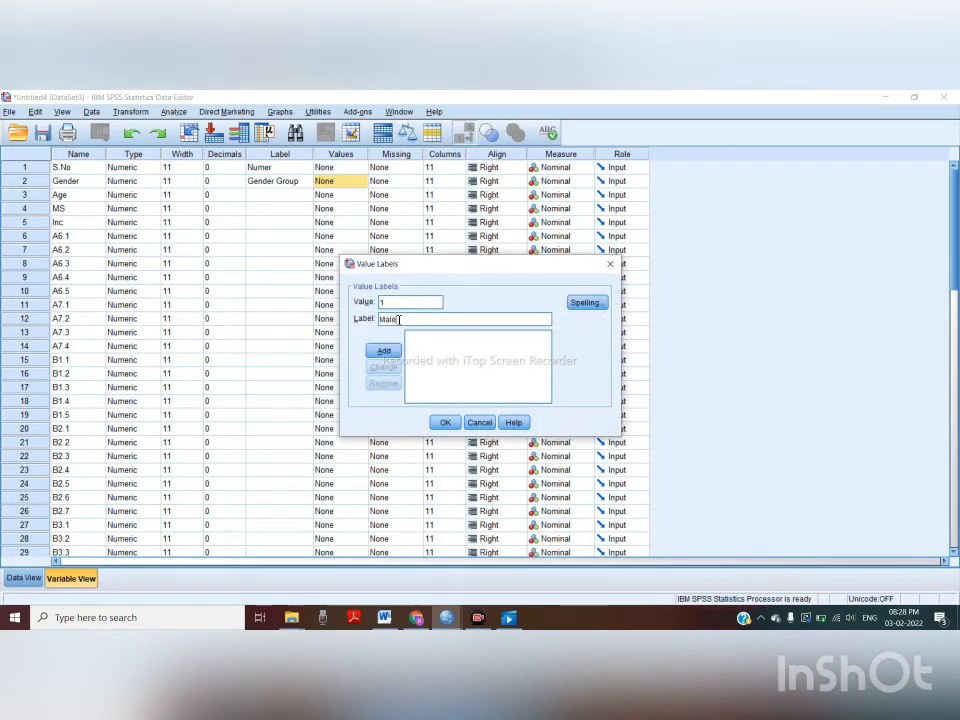
{"action": "left_click", "coordinate": [384, 351]}
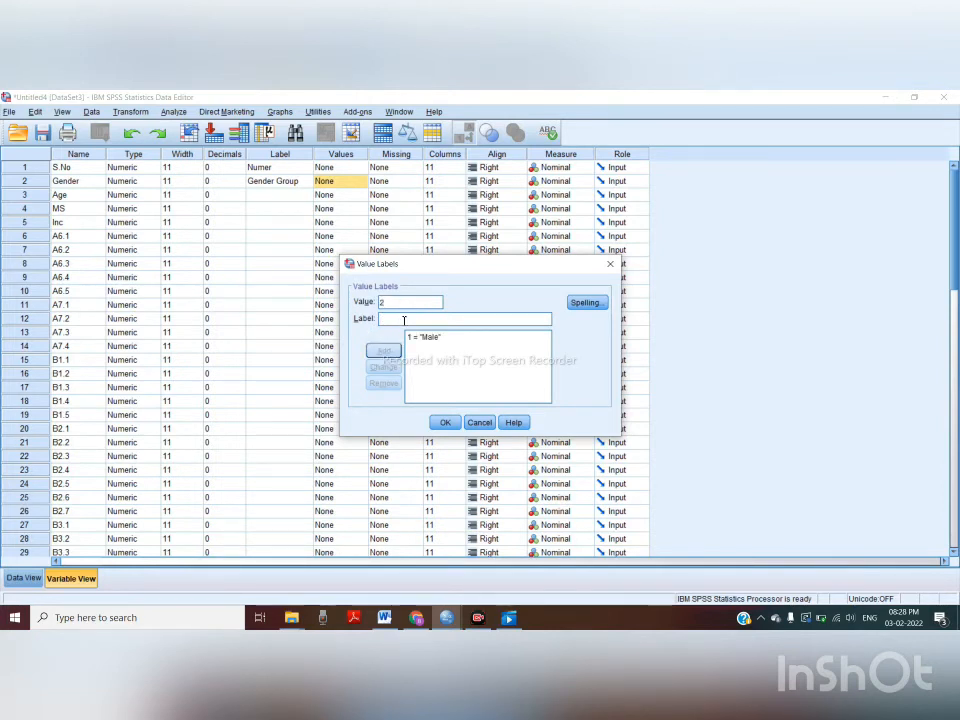
{"action": "type", "text": "Female"}
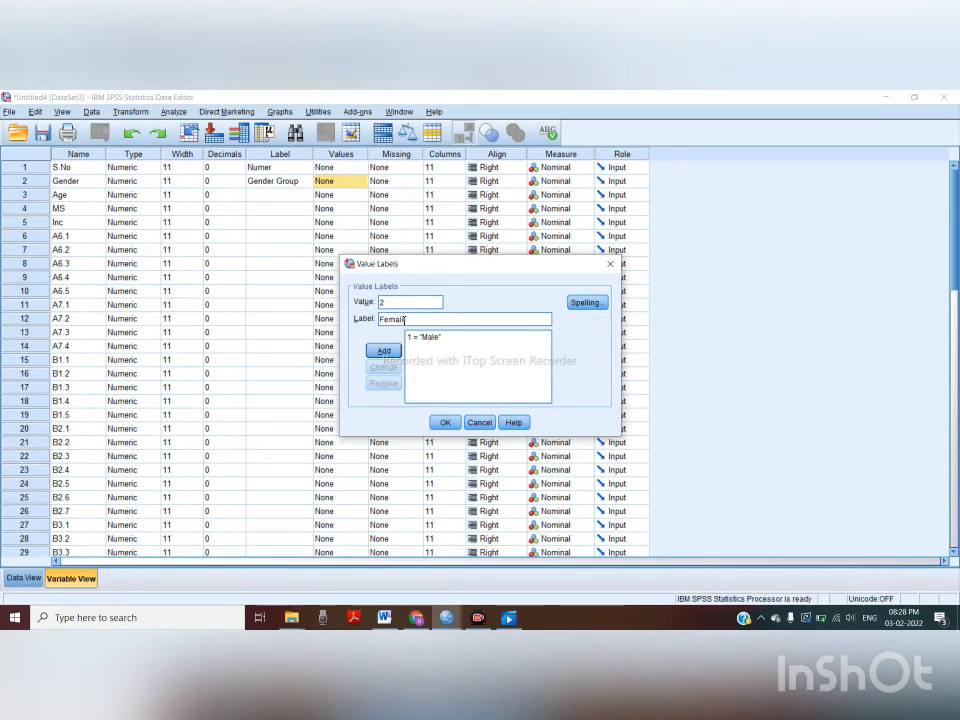
{"action": "left_click", "coordinate": [384, 351]}
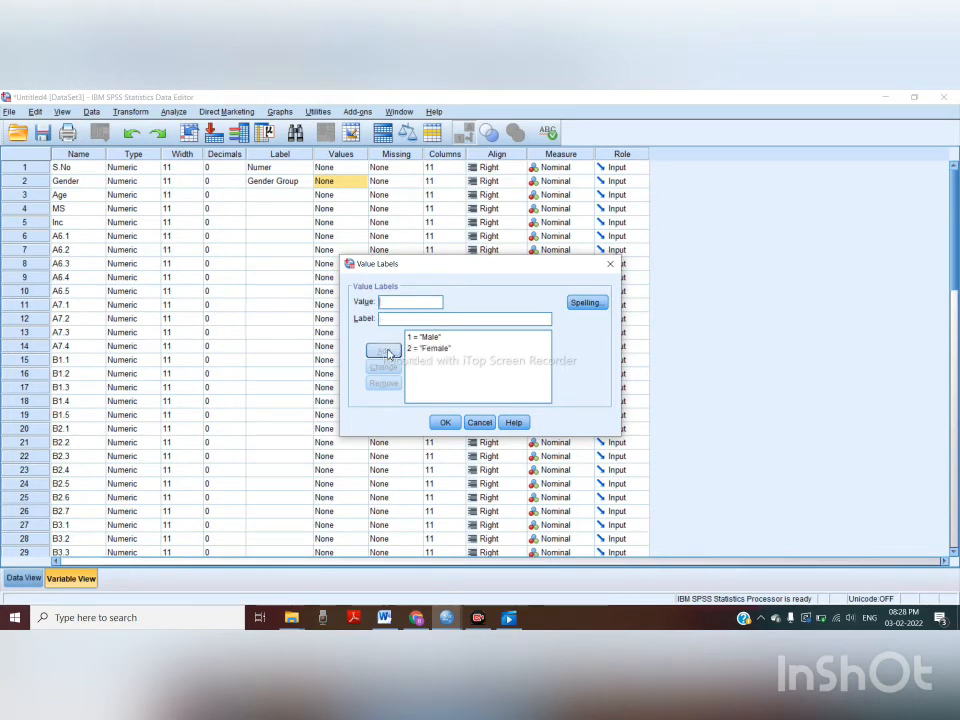
{"action": "left_click", "coordinate": [445, 423]}
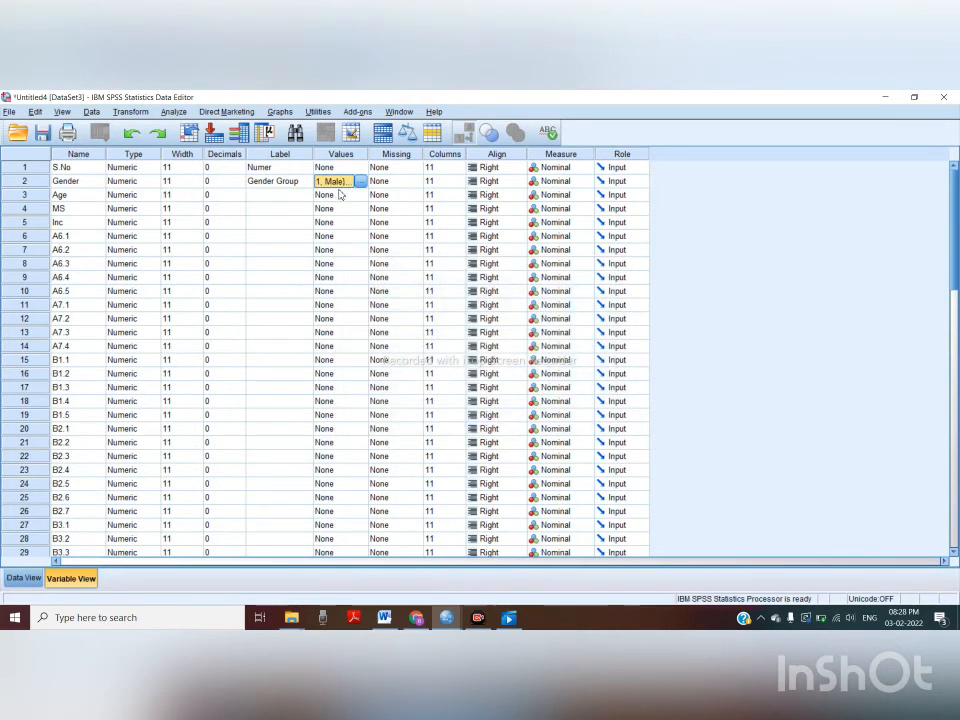
- Inspect the Gender column in the data view and toggle the display of value labels
{"action": "left_click", "coordinate": [22, 578]}
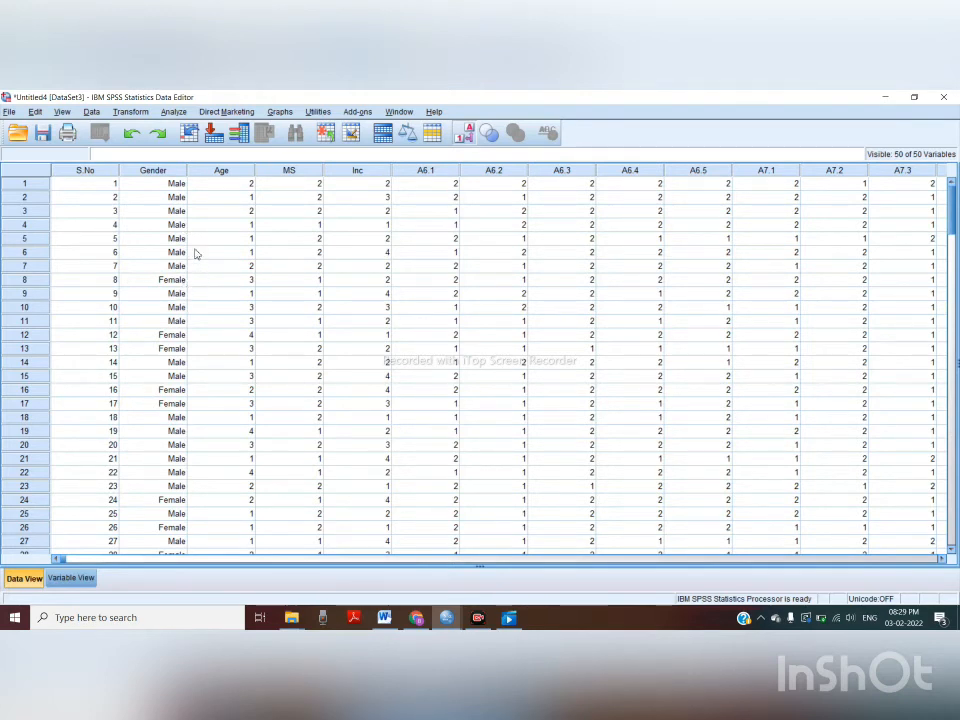
{"action": "left_click", "coordinate": [468, 138]}
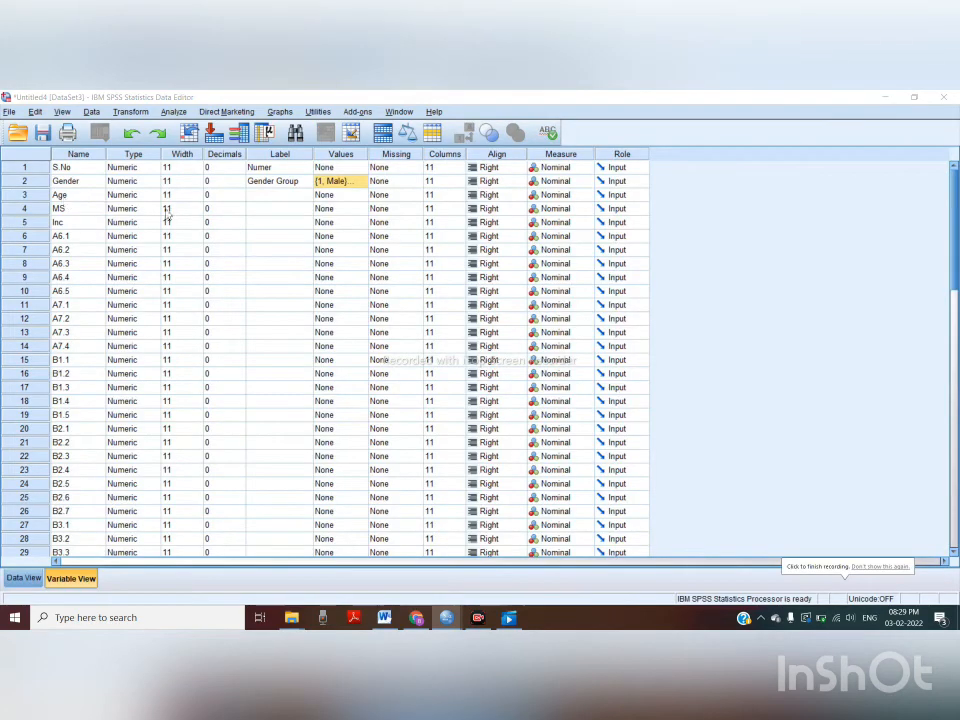
- Enter "Age Group" as the label of the Age variable
{"action": "left_click", "coordinate": [268, 196]}
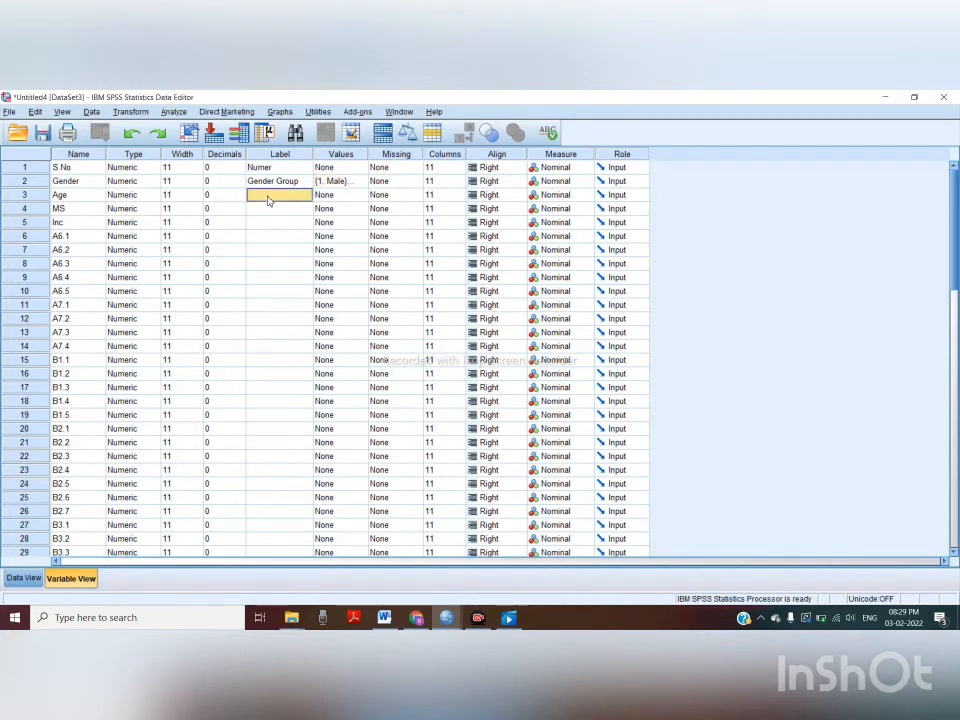
{"action": "type", "text": "Age"}
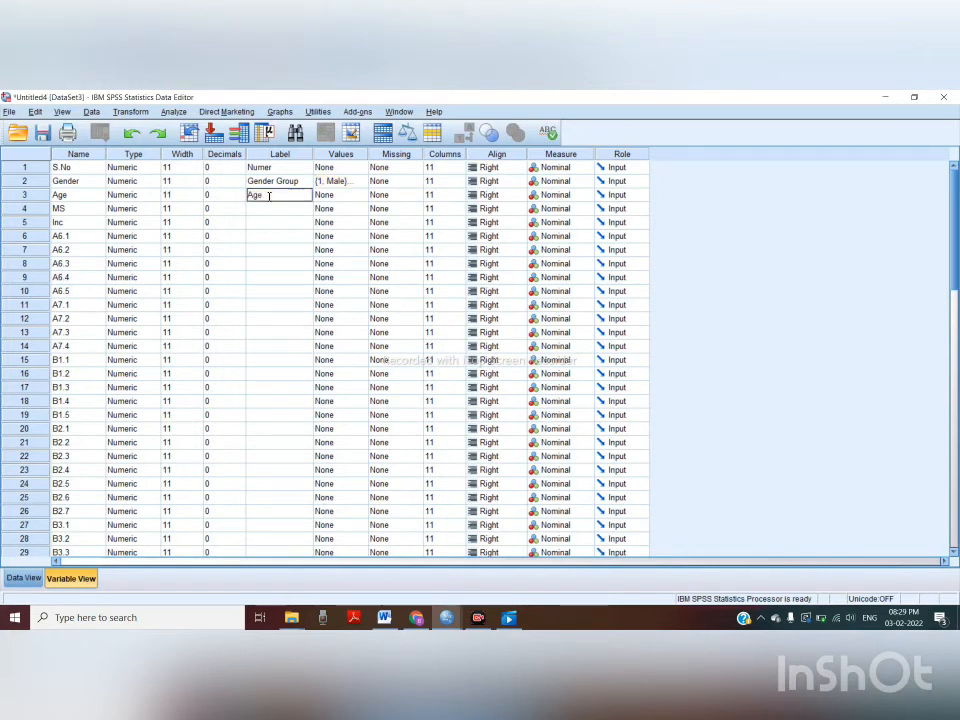
{"action": "type", "text": " Group"}
{"action": "key", "text": "Tab"}
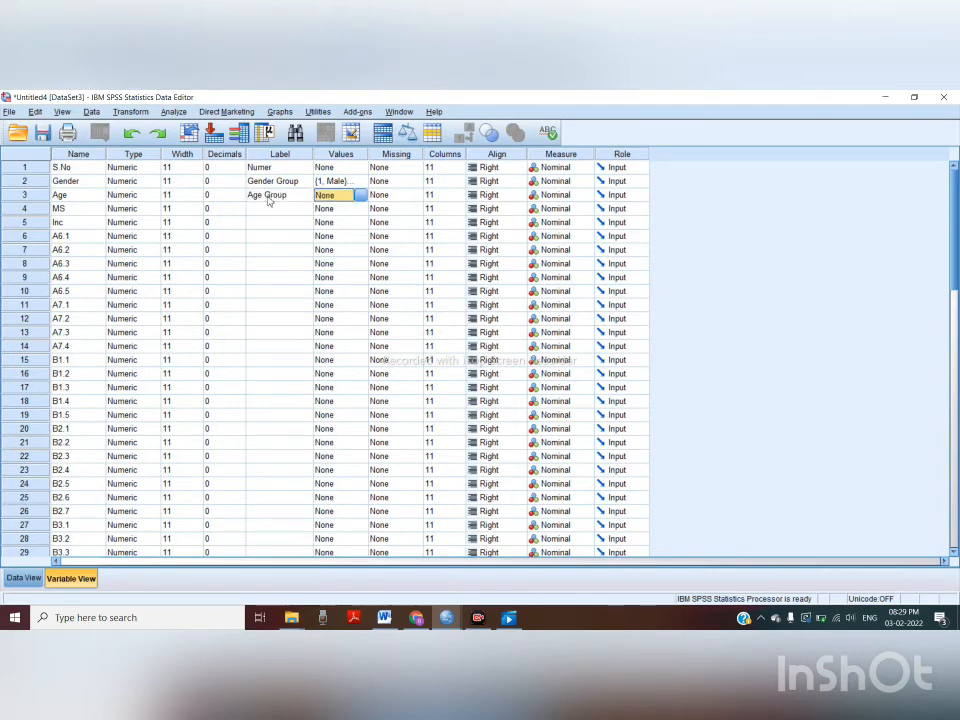
- Look up the age group codes in the Word questionnaire and return to the imported SPSS dataset
{"action": "left_click", "coordinate": [384, 618]}
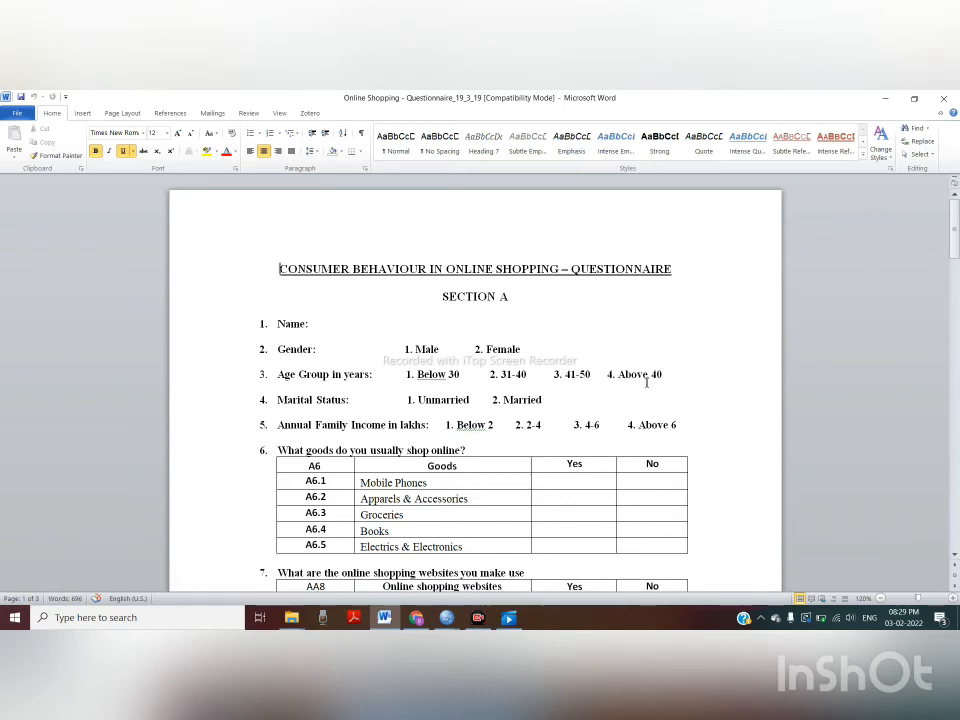
{"action": "left_click", "coordinate": [449, 623]}
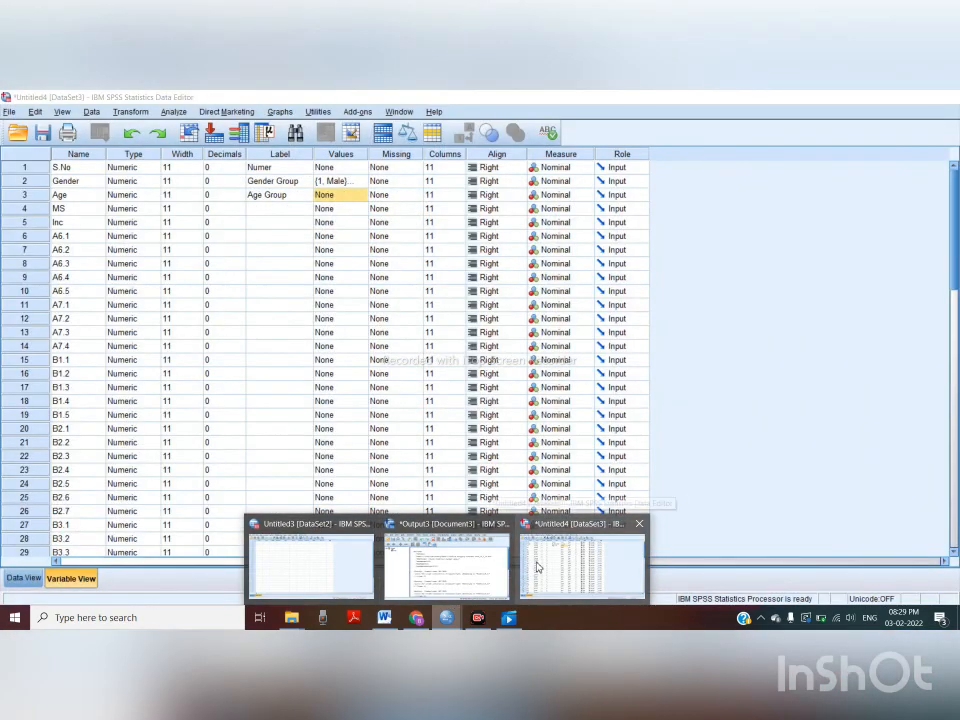
{"action": "left_click", "coordinate": [537, 568]}
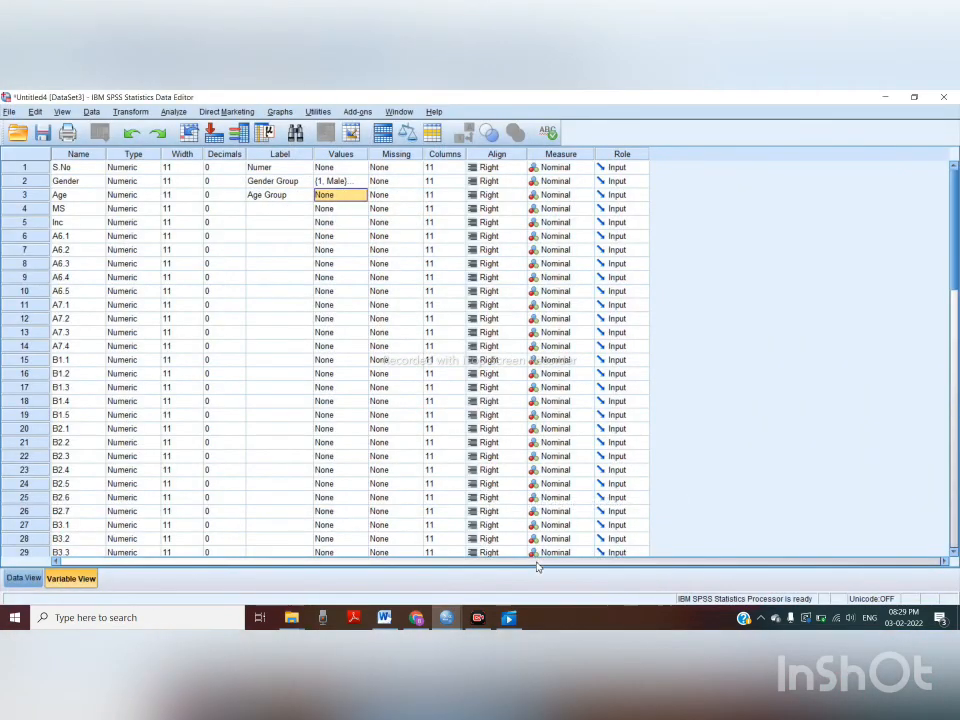
- Start the value labels of the Age variable by adding 1 = Below 30
{"action": "left_click", "coordinate": [362, 196]}
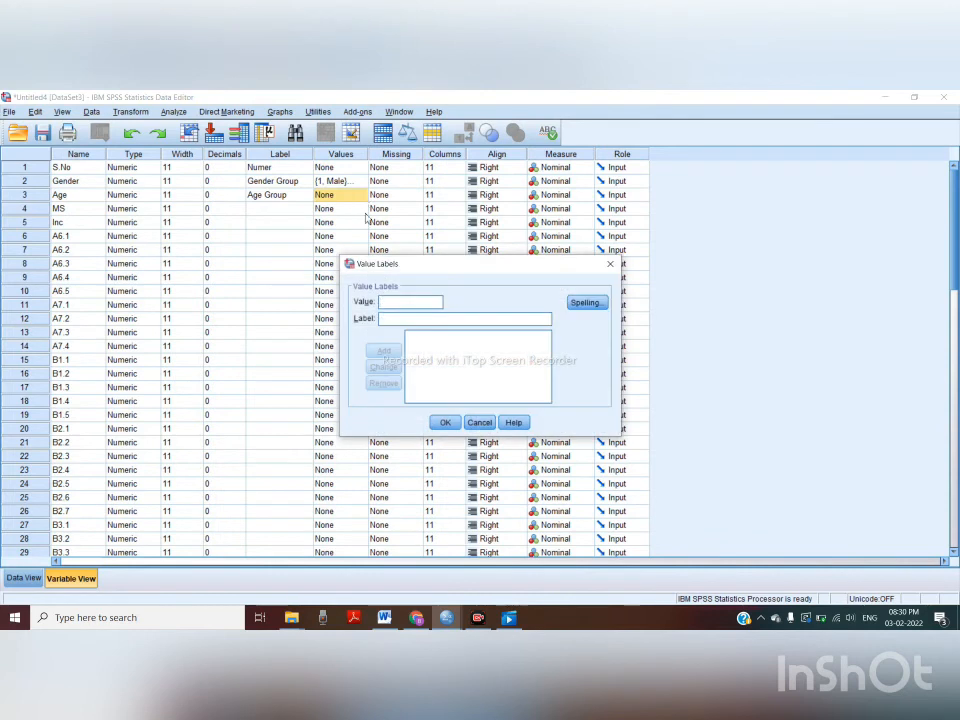
{"action": "type", "text": "1"}
{"action": "left_click", "coordinate": [397, 319]}
{"action": "type", "text": "e"}
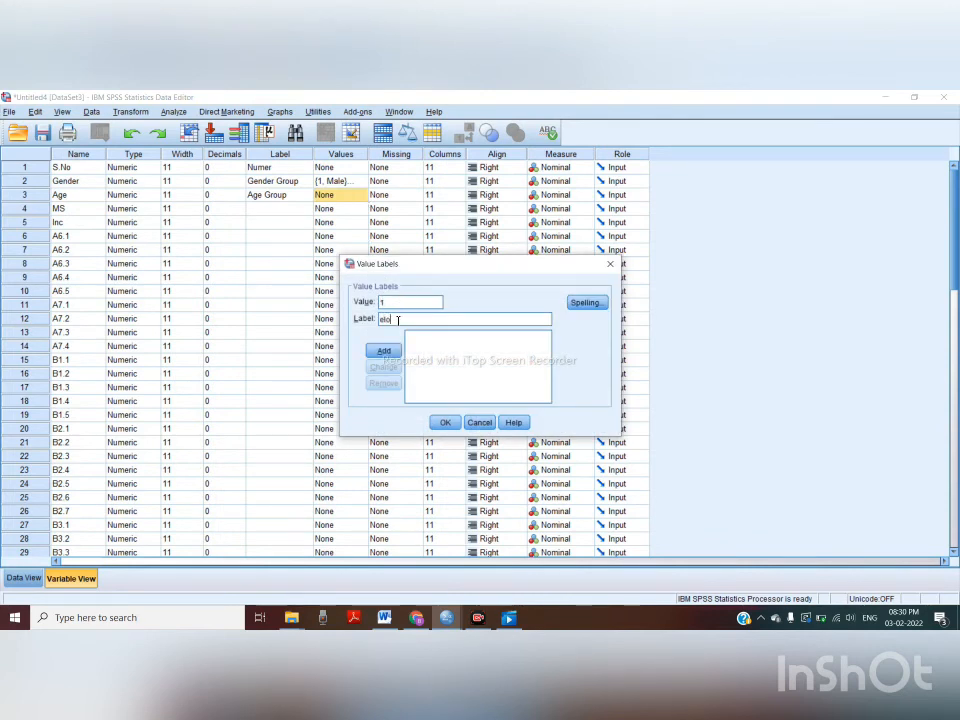
{"action": "key", "text": "BackSpace"}
{"action": "type", "text": "Below 30"}
{"action": "left_click", "coordinate": [386, 350]}
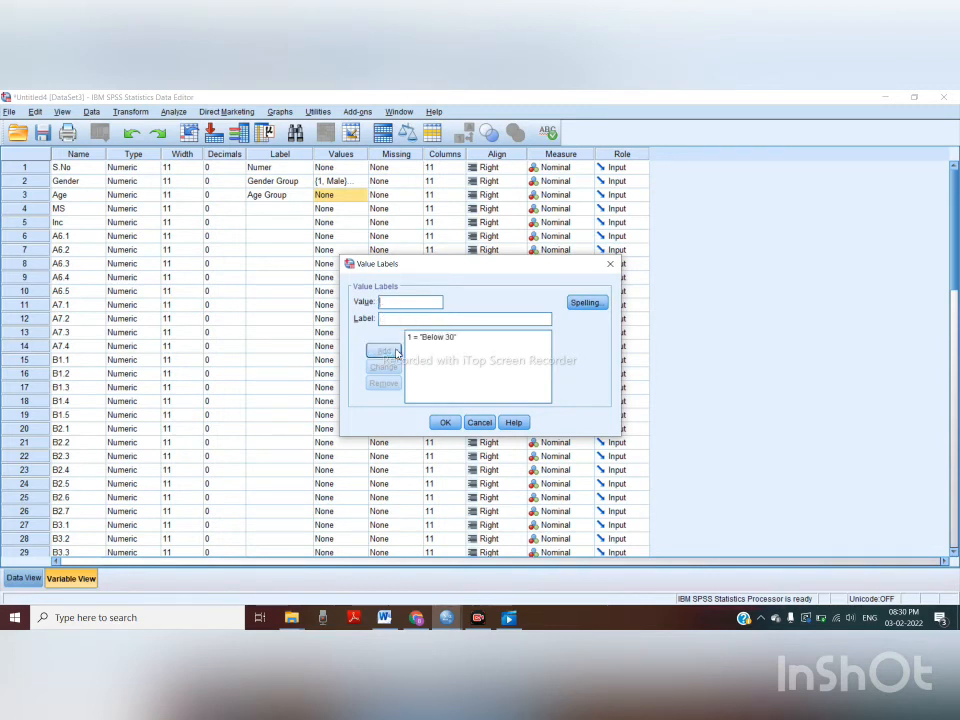
- Add the Age value labels 2 = 31-40 and 3 = 41-50
{"action": "type", "text": "2"}
{"action": "left_click", "coordinate": [411, 319]}
{"action": "type", "text": "31-40"}
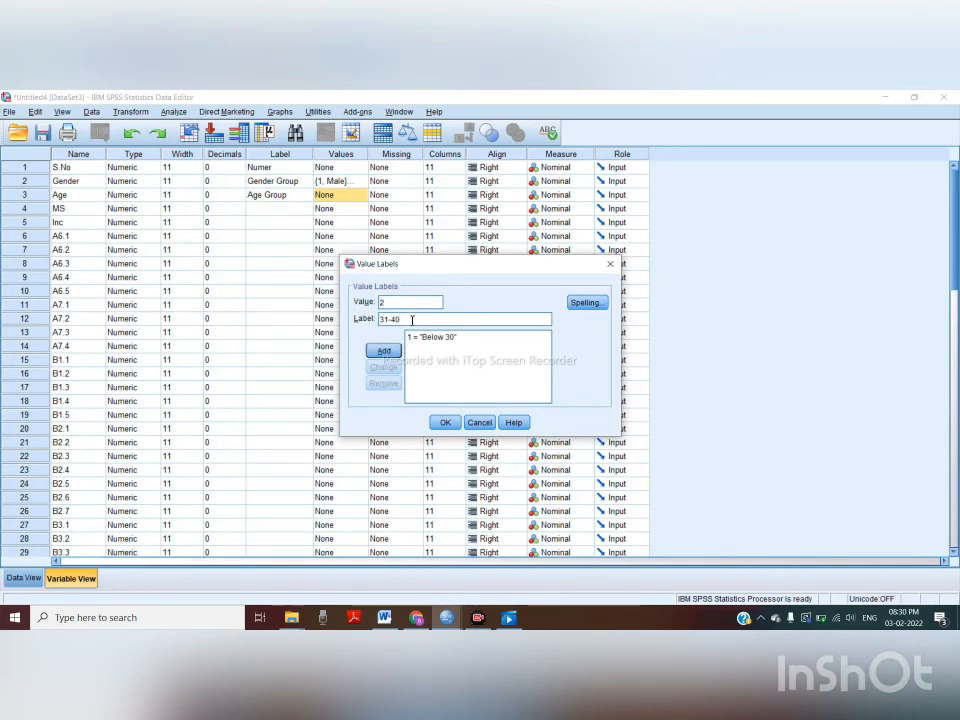
{"action": "left_click", "coordinate": [387, 353]}
{"action": "type", "text": "3"}
{"action": "left_click", "coordinate": [399, 319]}
{"action": "type", "text": "41-50"}
{"action": "left_click", "coordinate": [383, 350]}
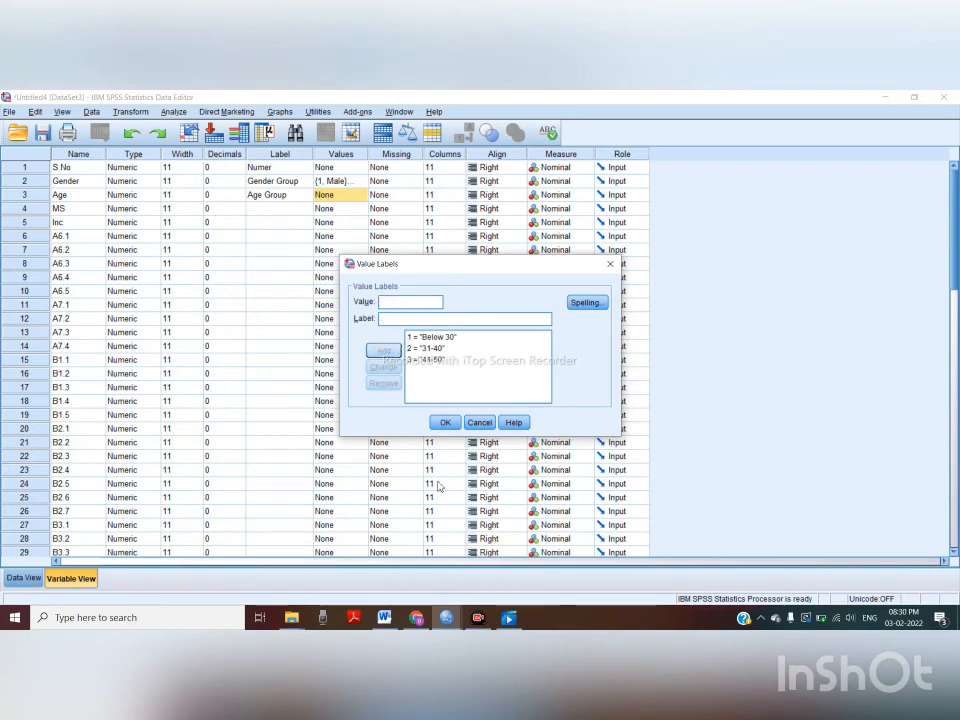
- Check the age groups in the Word questionnaire, add the value label 4 = Above 50 in SPSS and accept the Age labels
{"action": "left_click", "coordinate": [385, 619]}
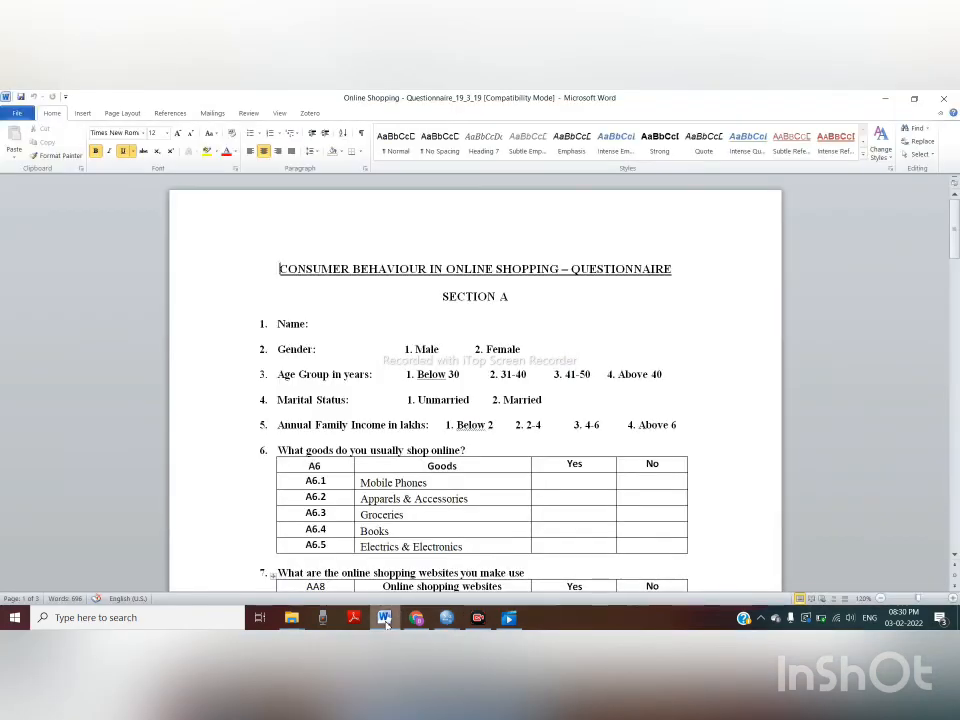
{"action": "mouse_move", "coordinate": [427, 624]}
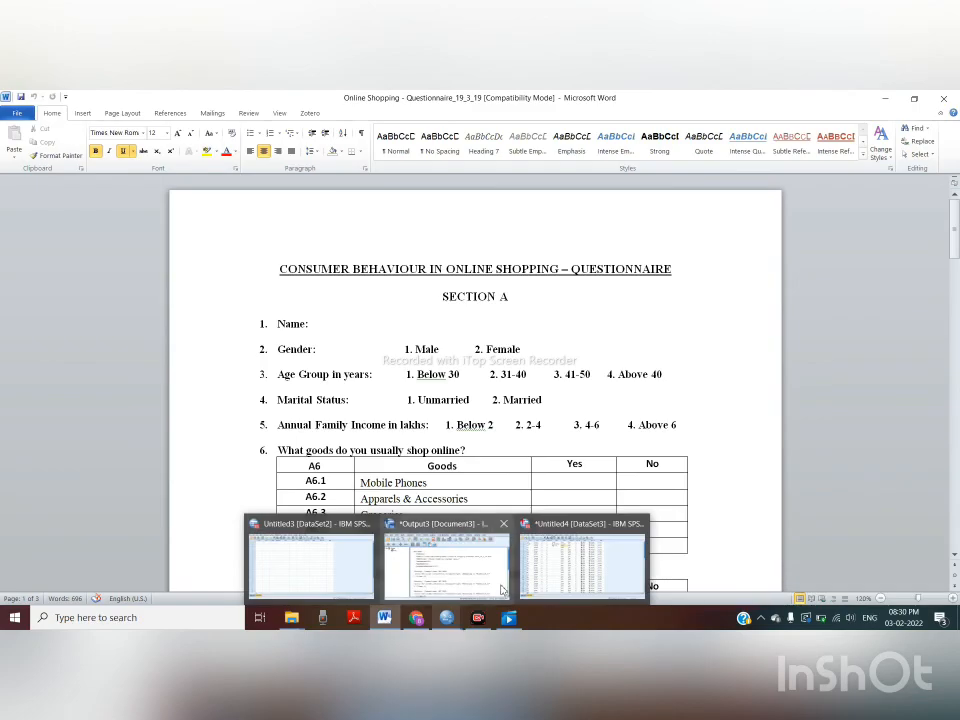
{"action": "left_click", "coordinate": [580, 565]}
{"action": "type", "text": "4"}
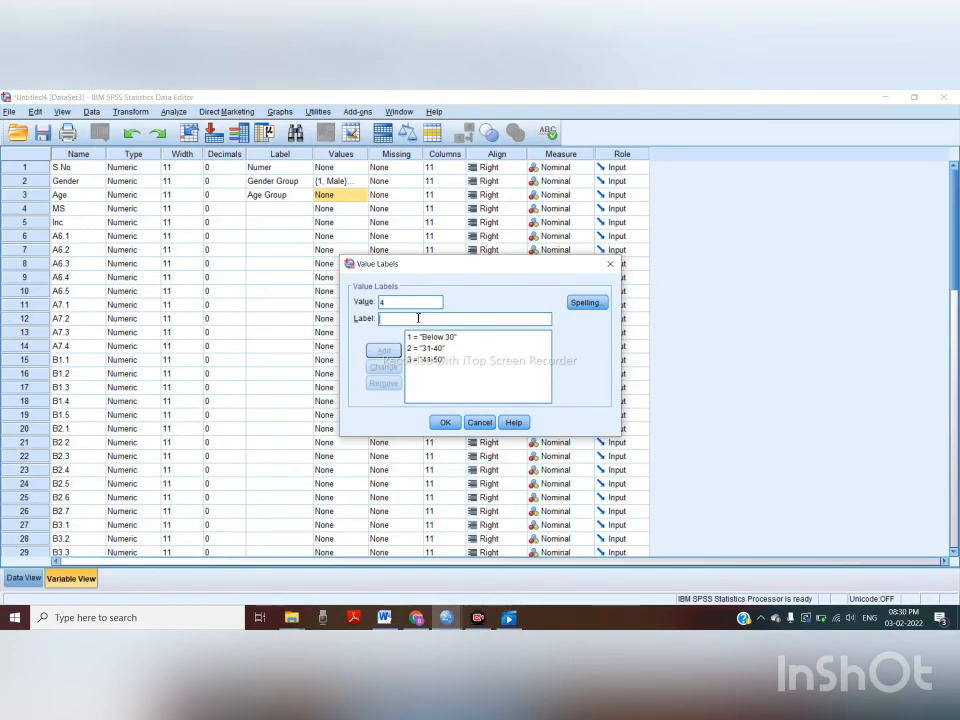
{"action": "type", "text": "A"}
{"action": "type", "text": "bouve"}
{"action": "key", "text": "BackSpace"}
{"action": "type", "text": "ve "}
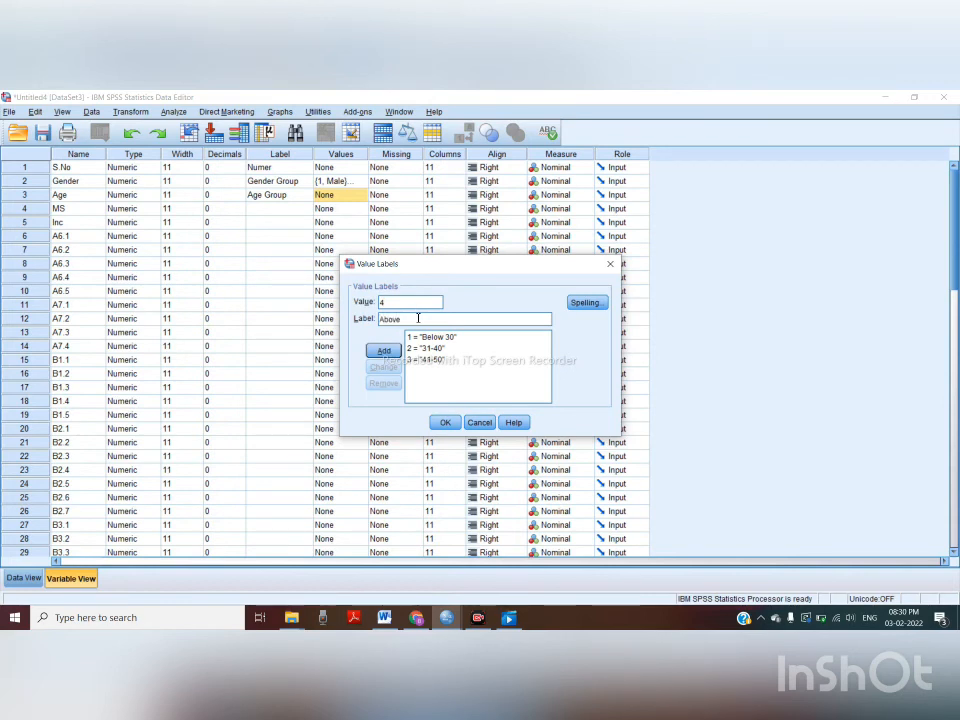
{"action": "type", "text": "50"}
{"action": "left_click", "coordinate": [384, 350]}
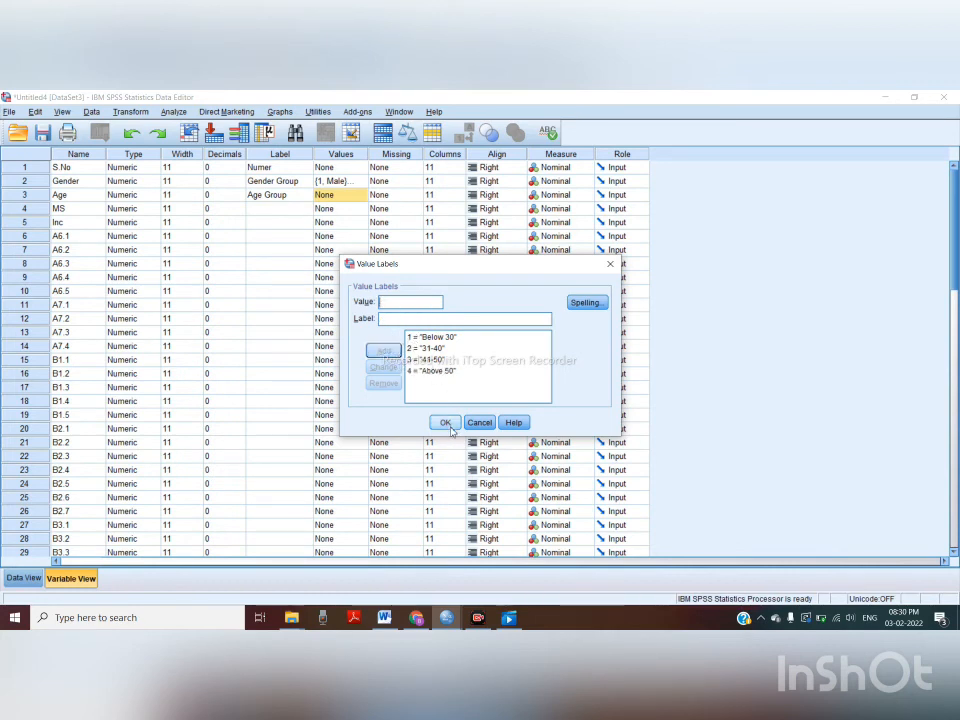
{"action": "left_click", "coordinate": [446, 423]}
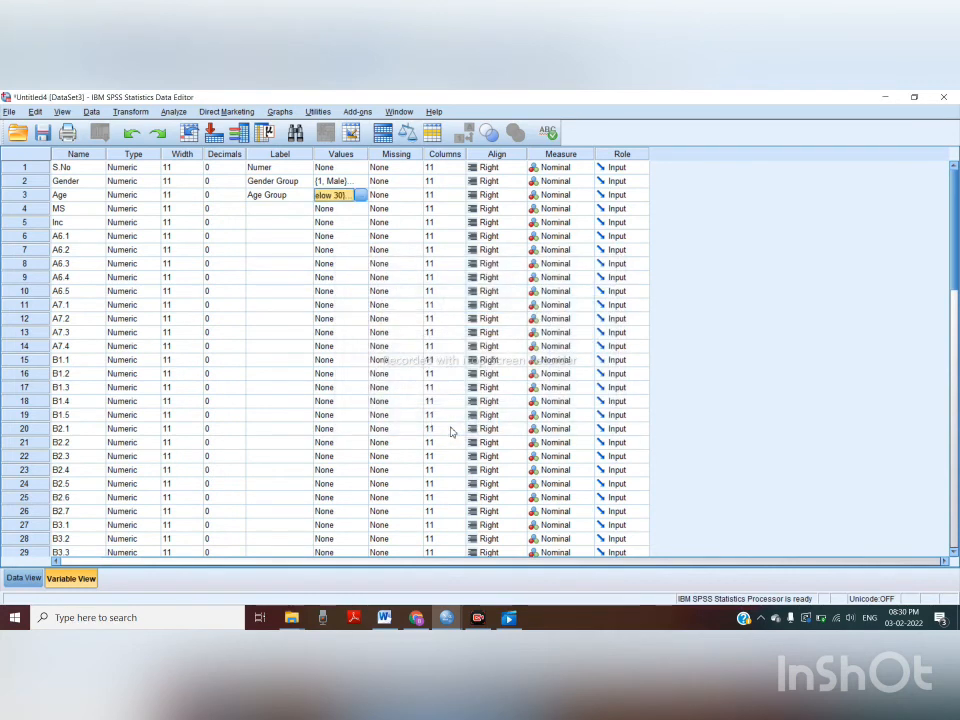
- Show value labels in the data view to check the Age column, and return to the variable definitions
{"action": "left_click", "coordinate": [20, 578]}
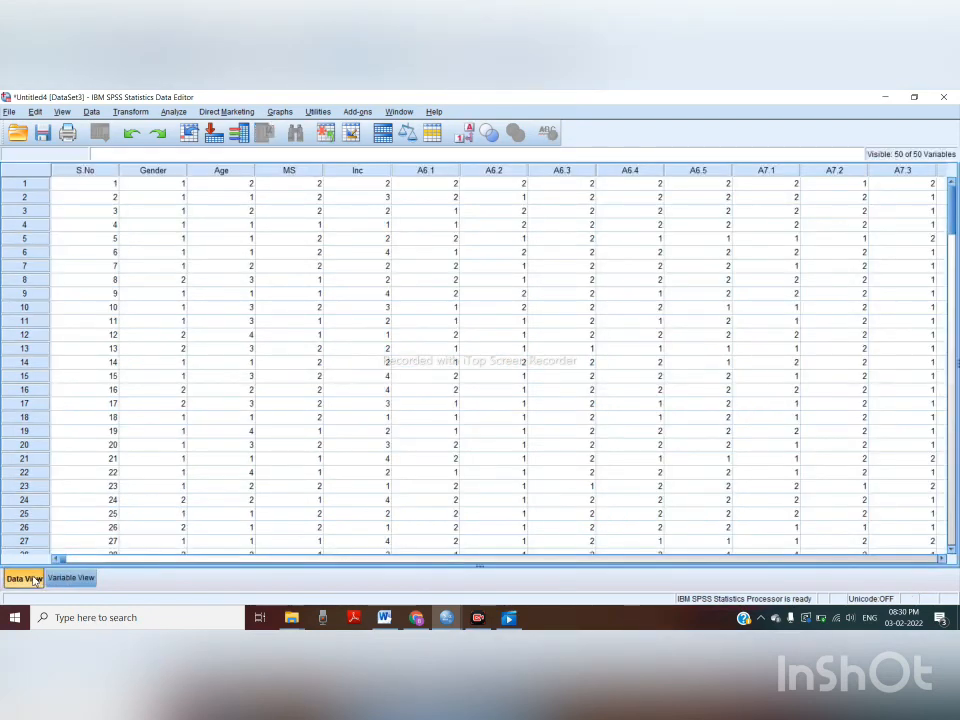
{"action": "left_click", "coordinate": [466, 141]}
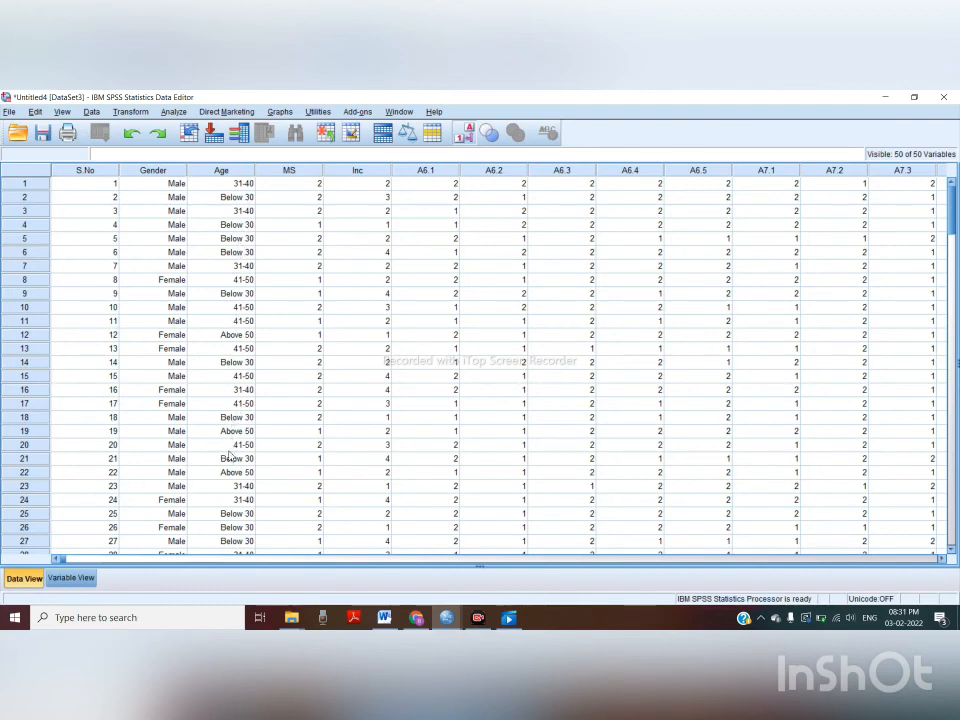
{"action": "left_click", "coordinate": [72, 578]}
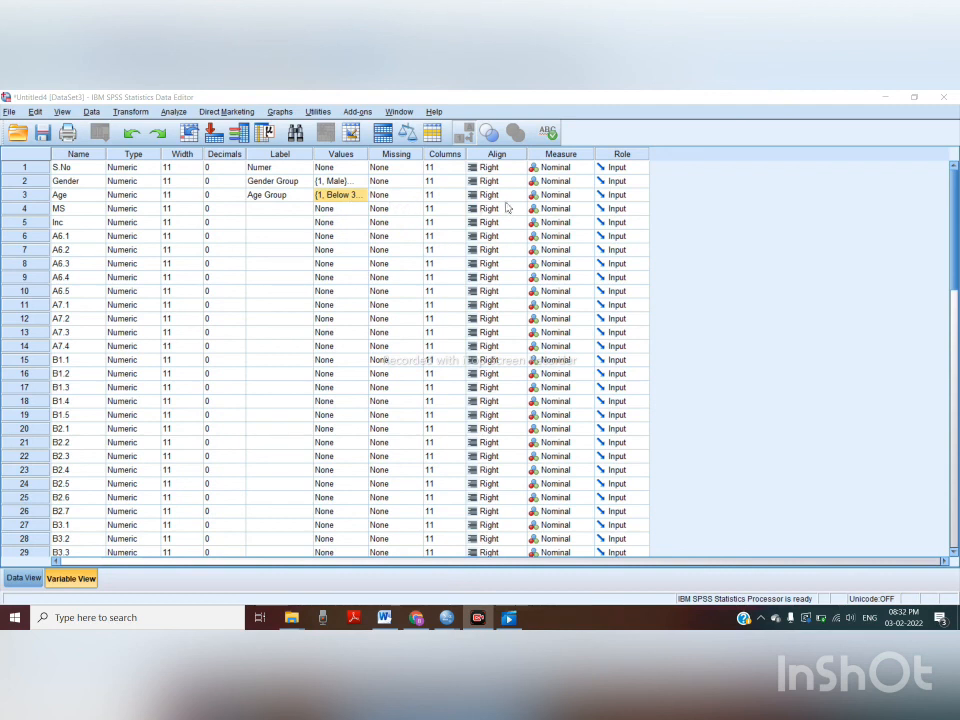
- View the measurement level options available for the Age variable
{"action": "left_click", "coordinate": [558, 195]}
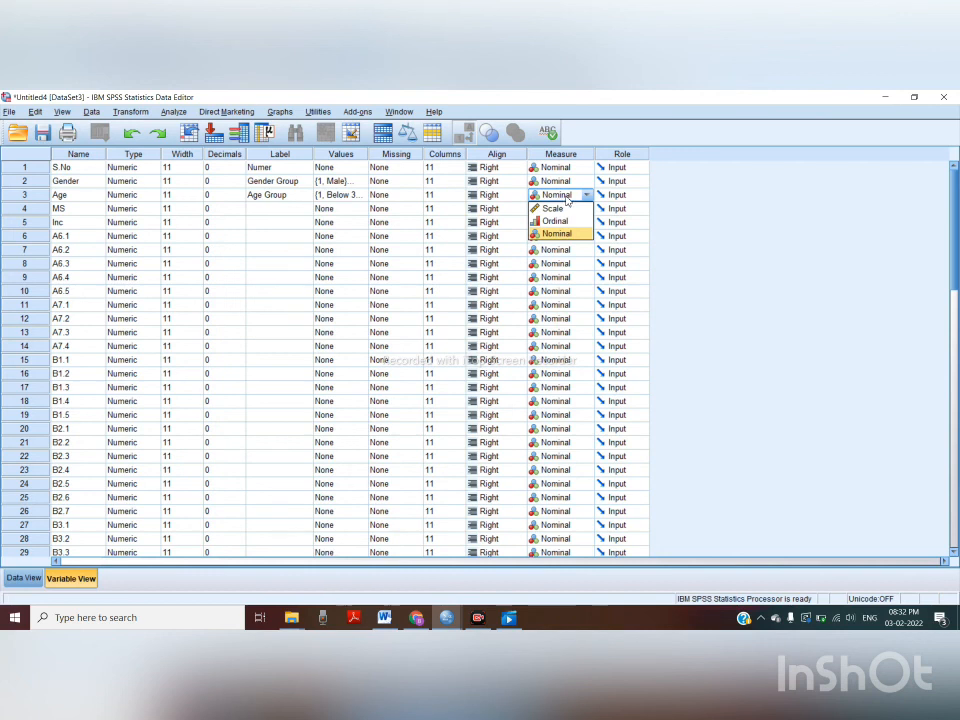
{"action": "left_click", "coordinate": [566, 199]}
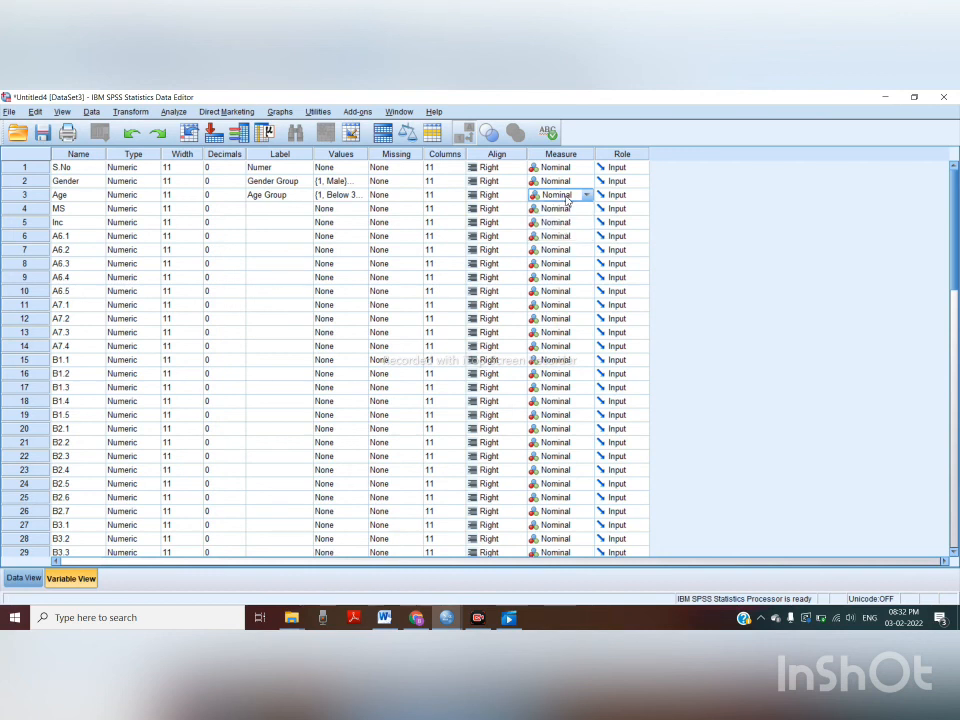